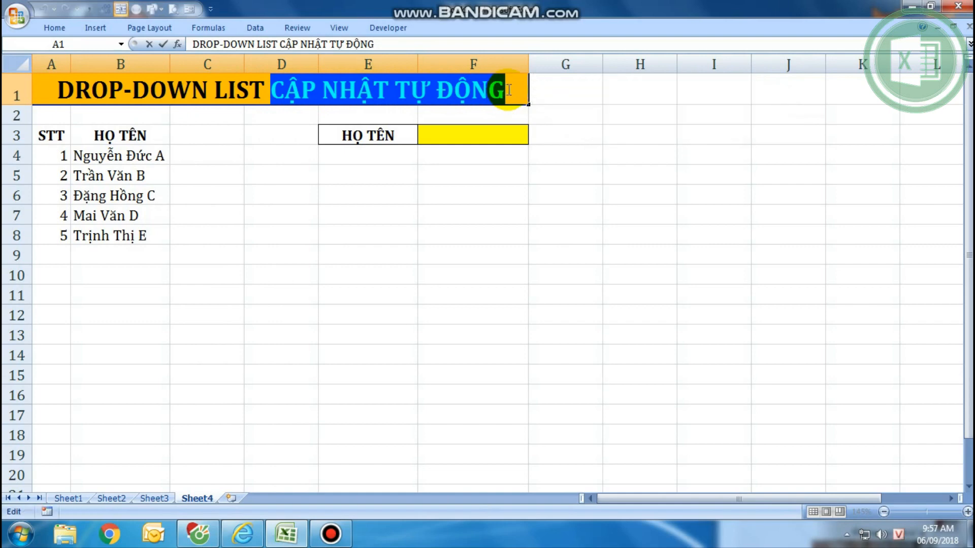
Convert the range A3:B8 into a table that uses its first row as headers.
{"action": "left_click", "coordinate": [305, 175]}
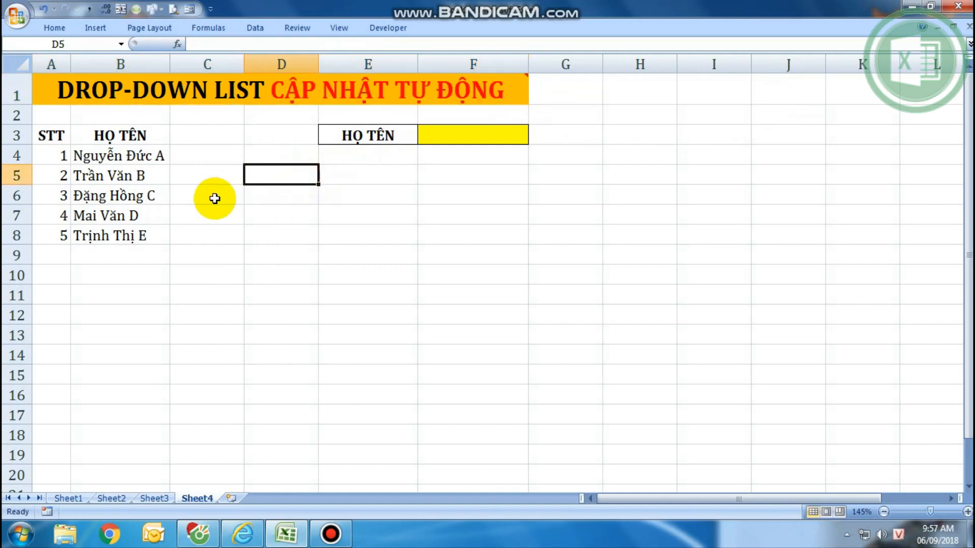
{"action": "left_click_drag", "start_coordinate": [55, 136], "coordinate": [148, 231]}
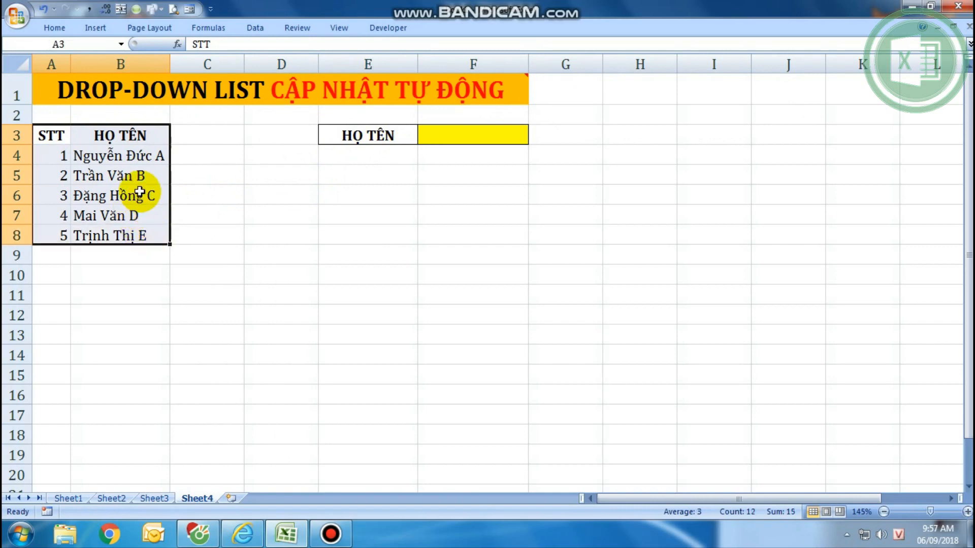
{"action": "left_click", "coordinate": [96, 29]}
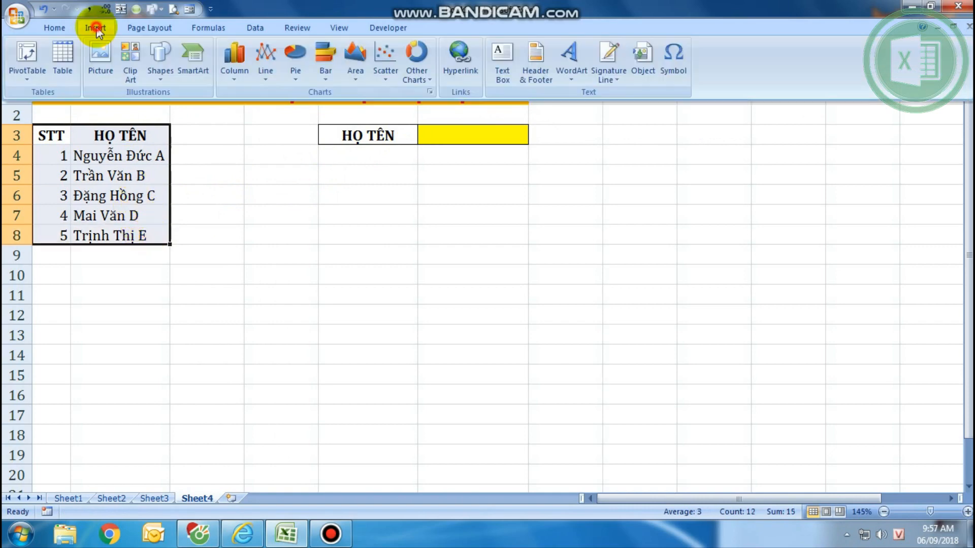
{"action": "left_click", "coordinate": [64, 58]}
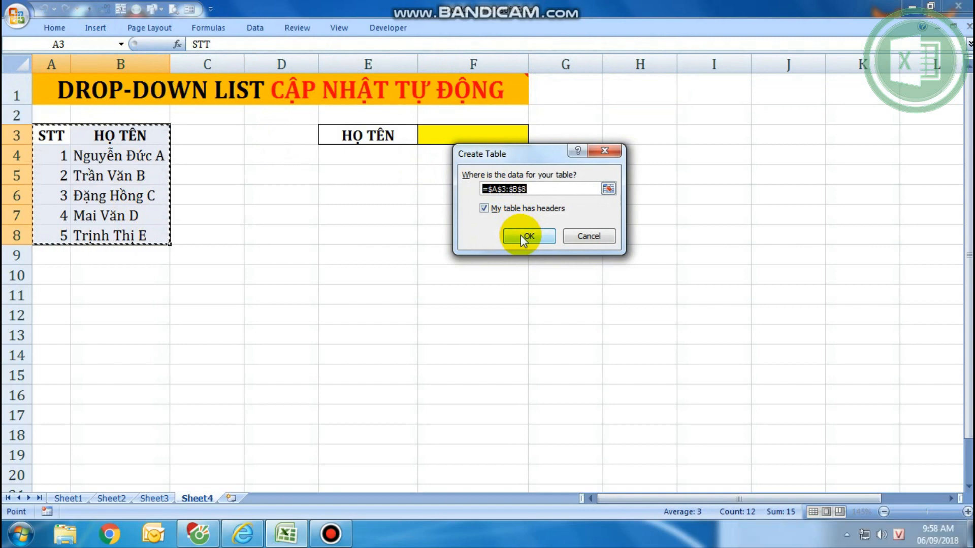
{"action": "left_click", "coordinate": [523, 238]}
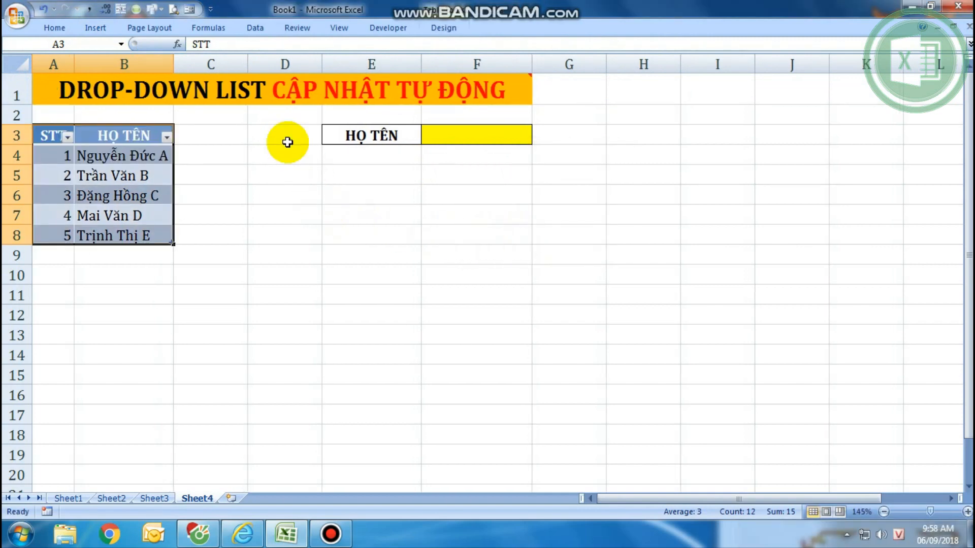
Define a workbook-scoped name hoten that refers to the table's name column, =Table1[HỌ TÊN].
{"action": "left_click", "coordinate": [201, 28]}
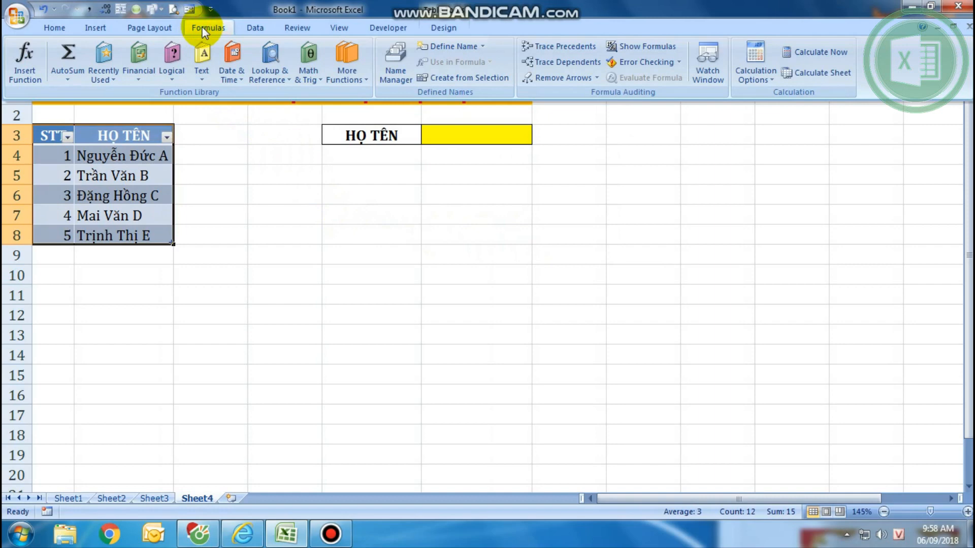
{"action": "left_click", "coordinate": [394, 66]}
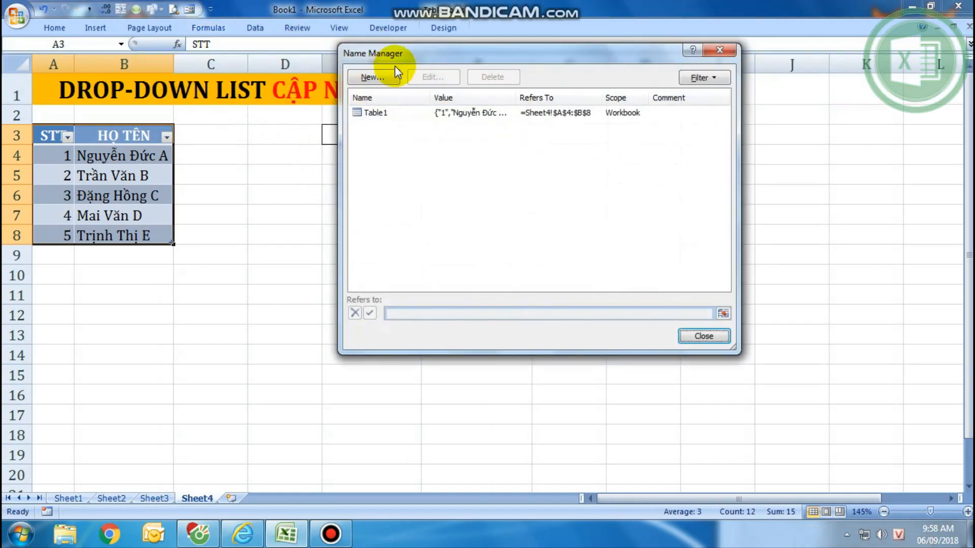
{"action": "left_click", "coordinate": [372, 79]}
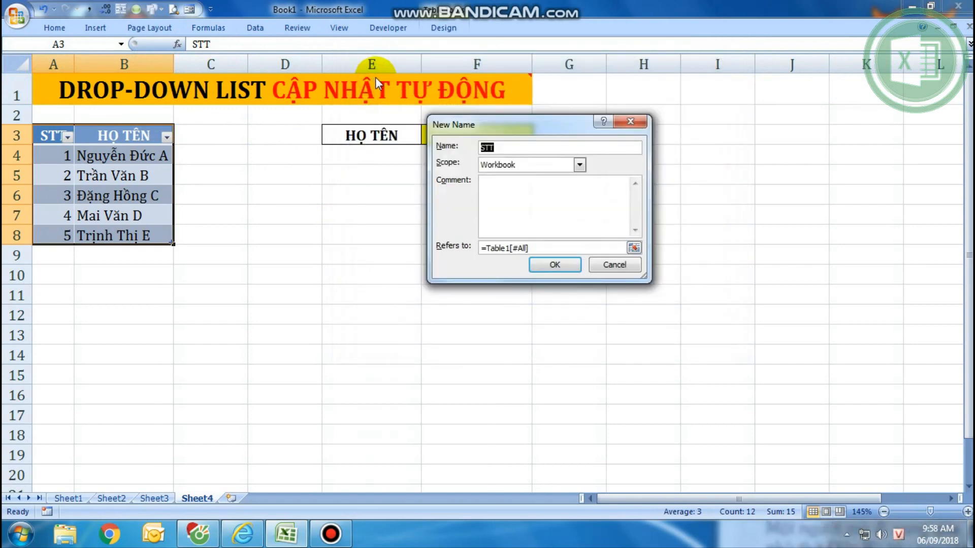
{"action": "type", "text": "H"}
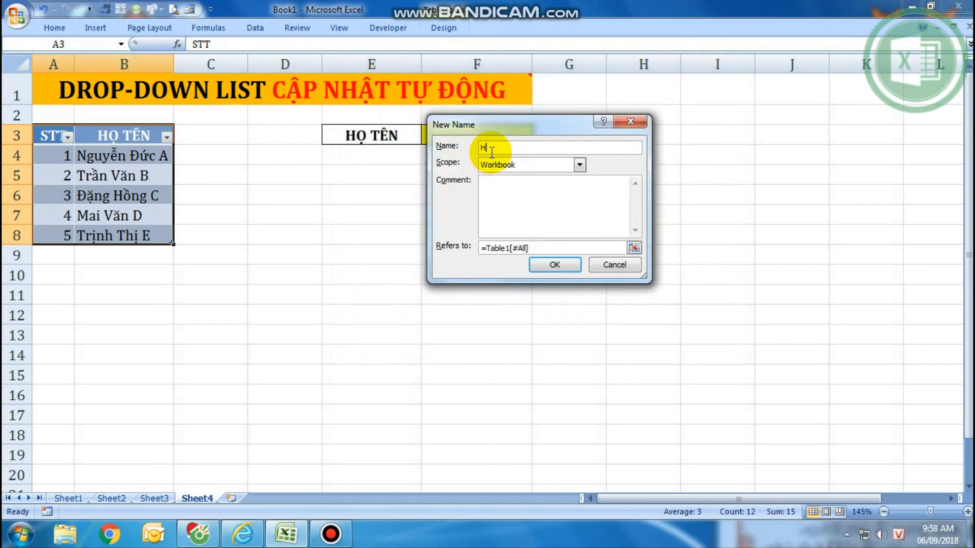
{"action": "type", "text": "O"}
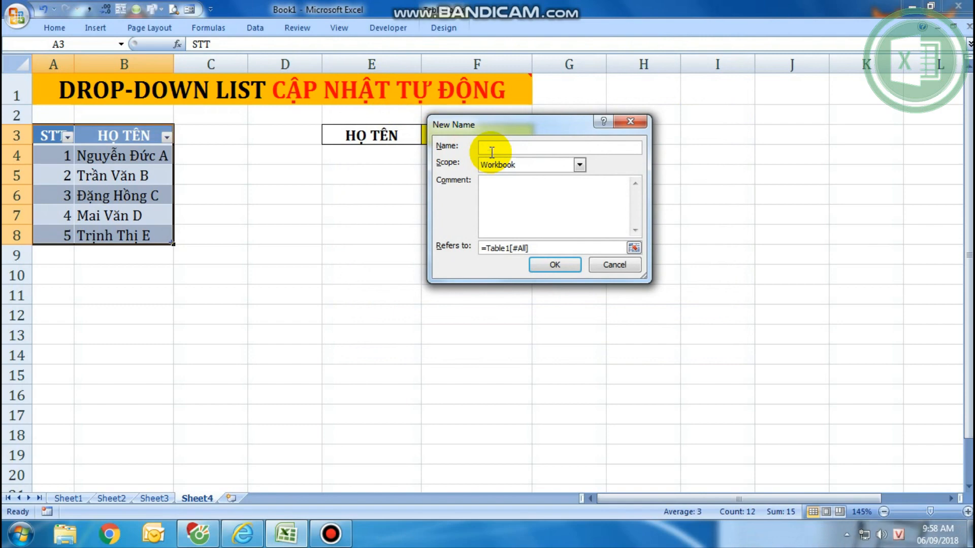
{"action": "type", "text": "hote"}
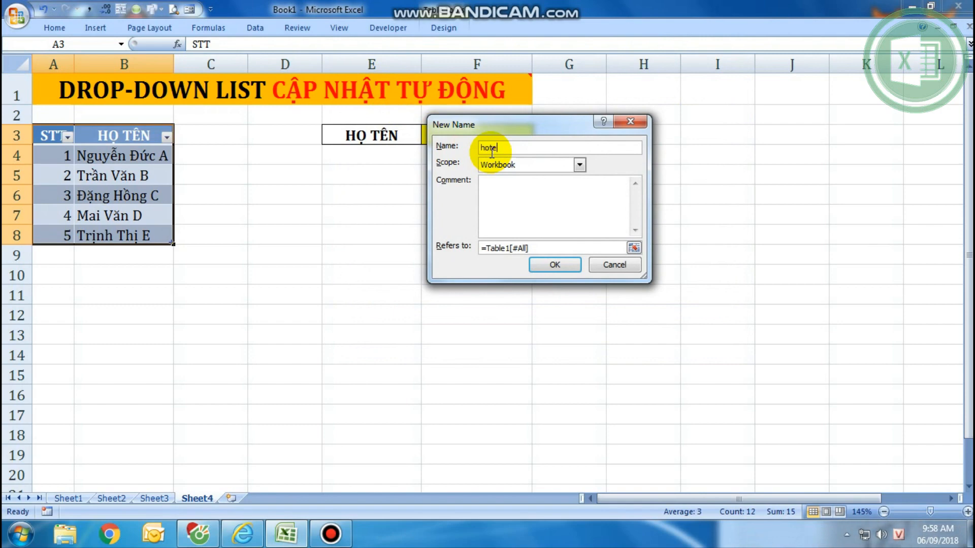
{"action": "type", "text": "n"}
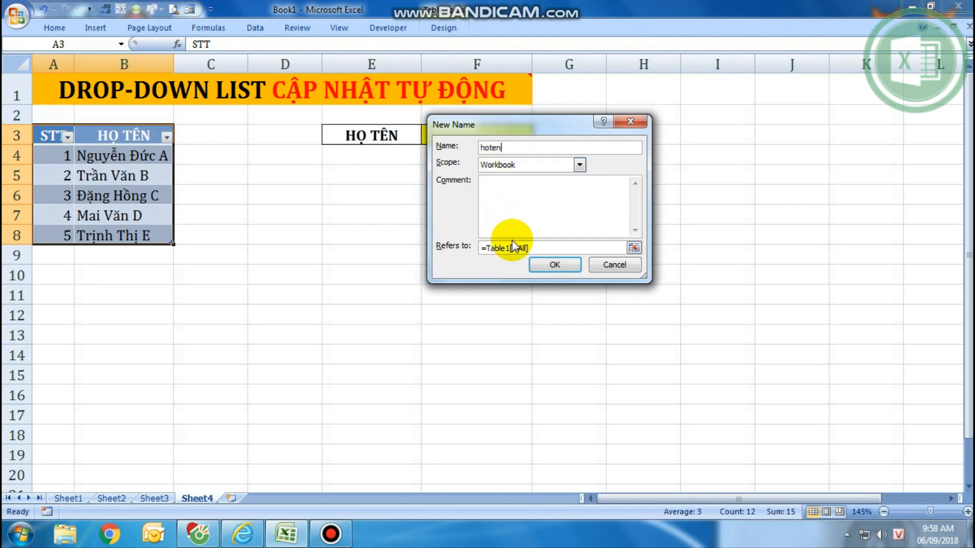
{"action": "left_click", "coordinate": [530, 248]}
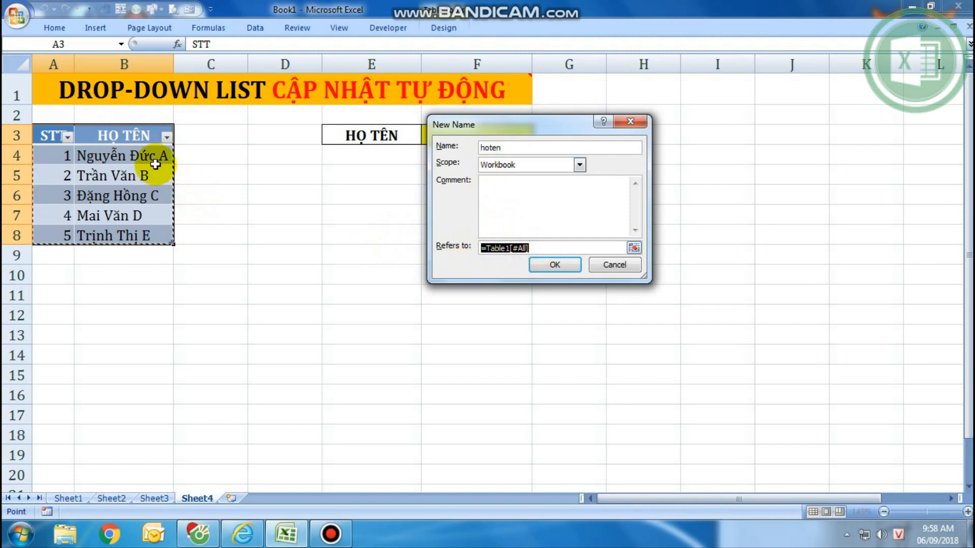
{"action": "left_click_drag", "start_coordinate": [155, 155], "coordinate": [149, 234]}
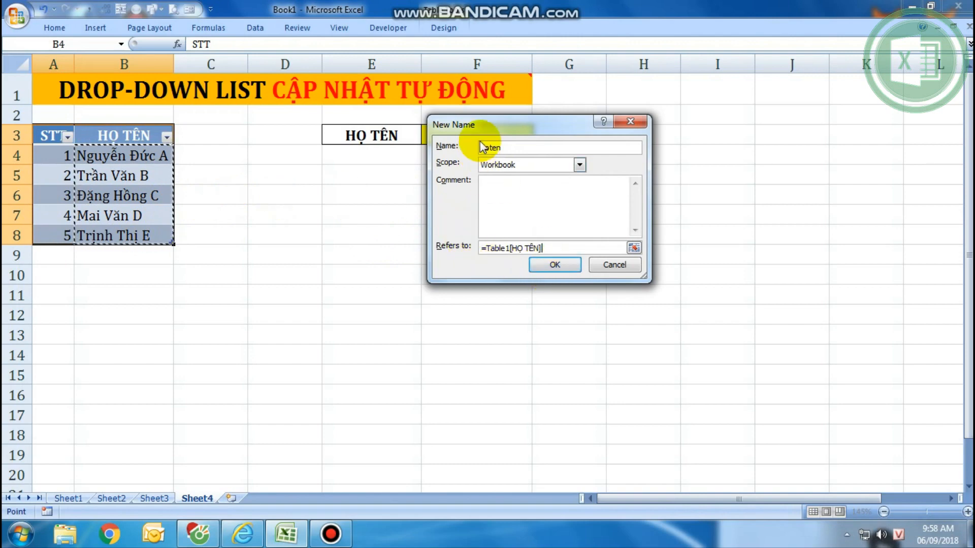
{"action": "left_click_drag", "start_coordinate": [512, 147], "coordinate": [474, 148]}
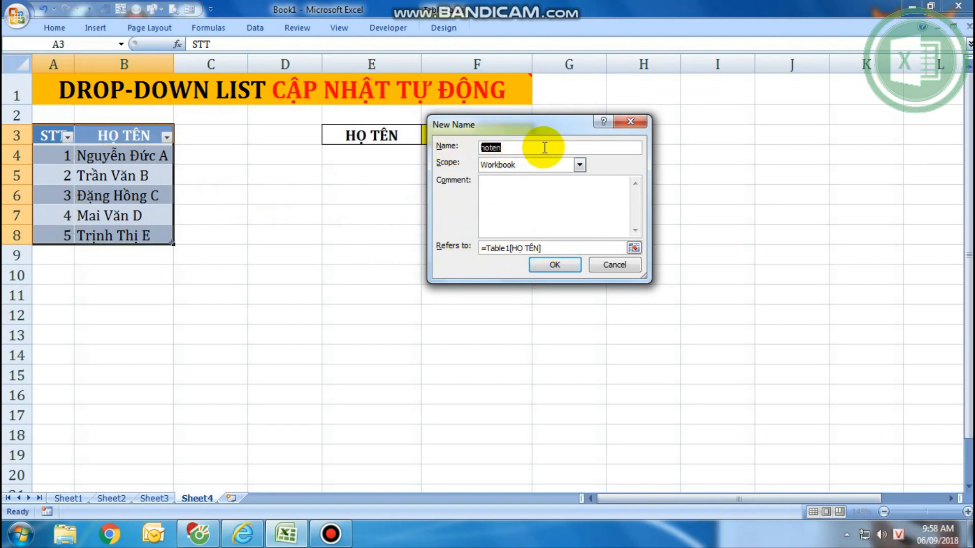
{"action": "left_click", "coordinate": [556, 265]}
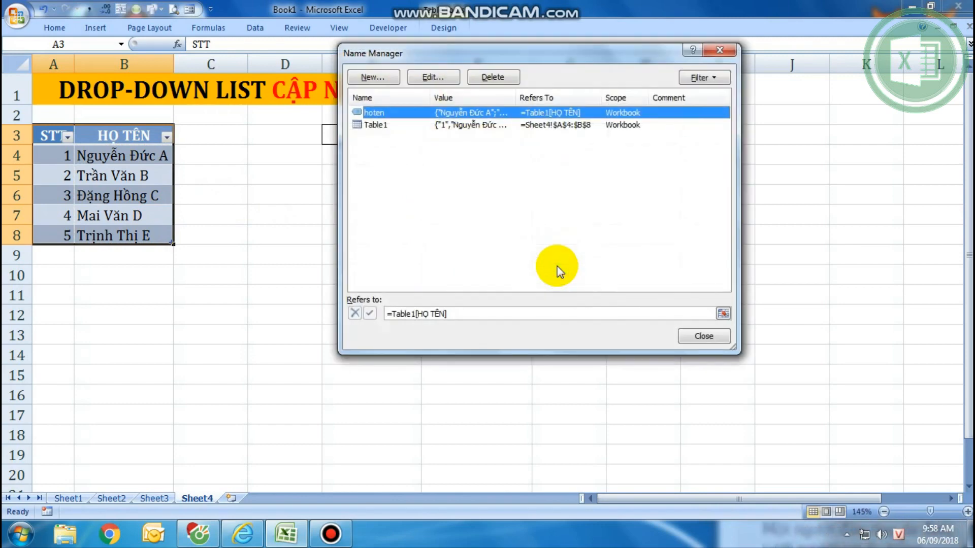
{"action": "left_click", "coordinate": [701, 337]}
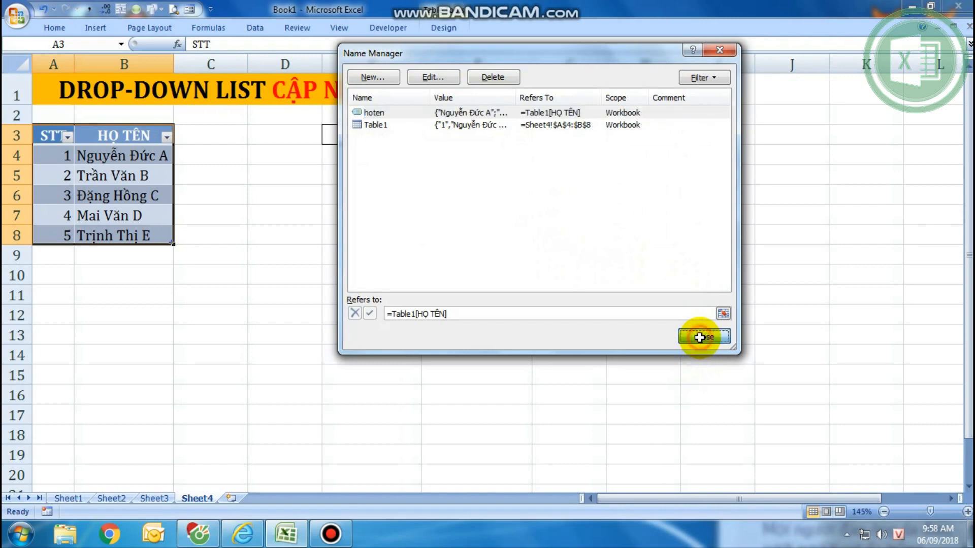
Add List data validation with source =hoten to cell F3 and check the choices in its drop-down.
{"action": "left_click", "coordinate": [491, 136]}
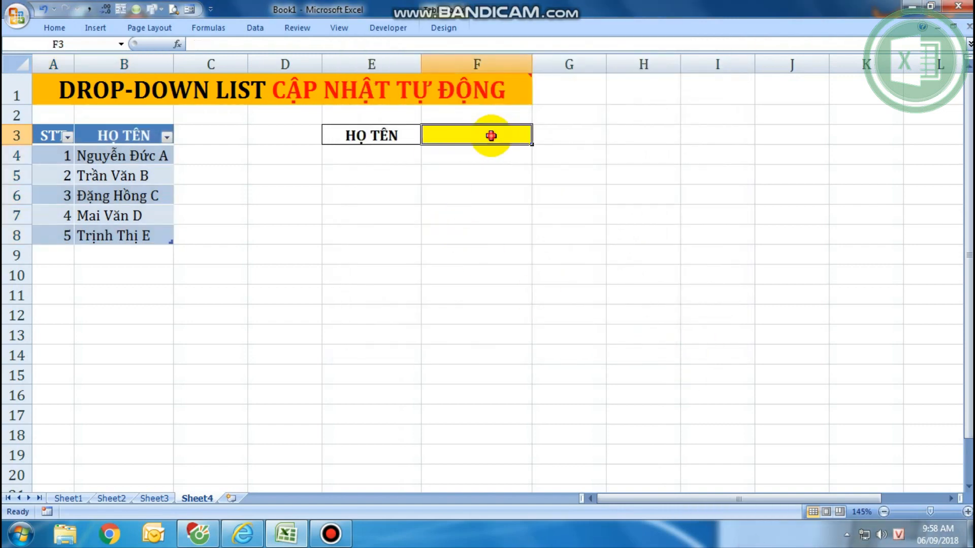
{"action": "left_click", "coordinate": [257, 29]}
{"action": "left_click", "coordinate": [572, 80]}
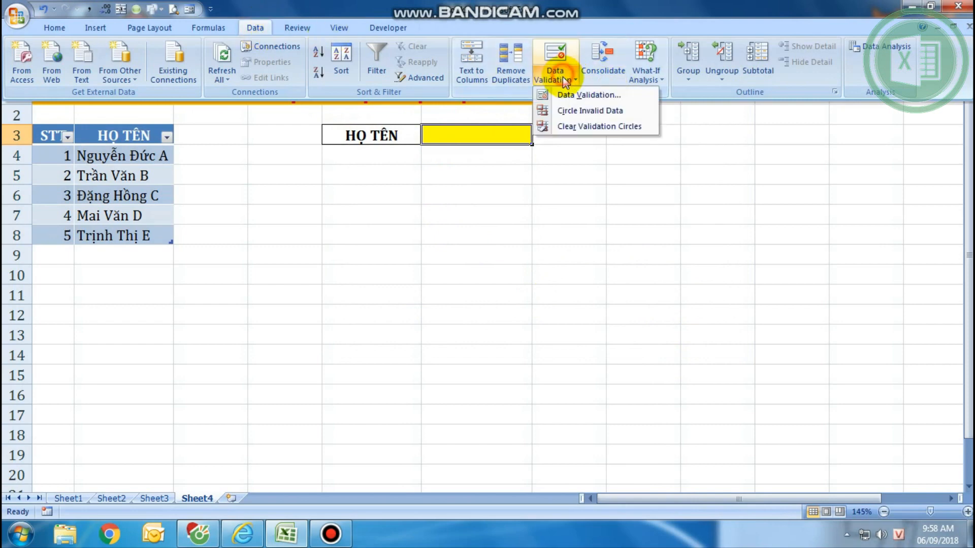
{"action": "left_click", "coordinate": [564, 96]}
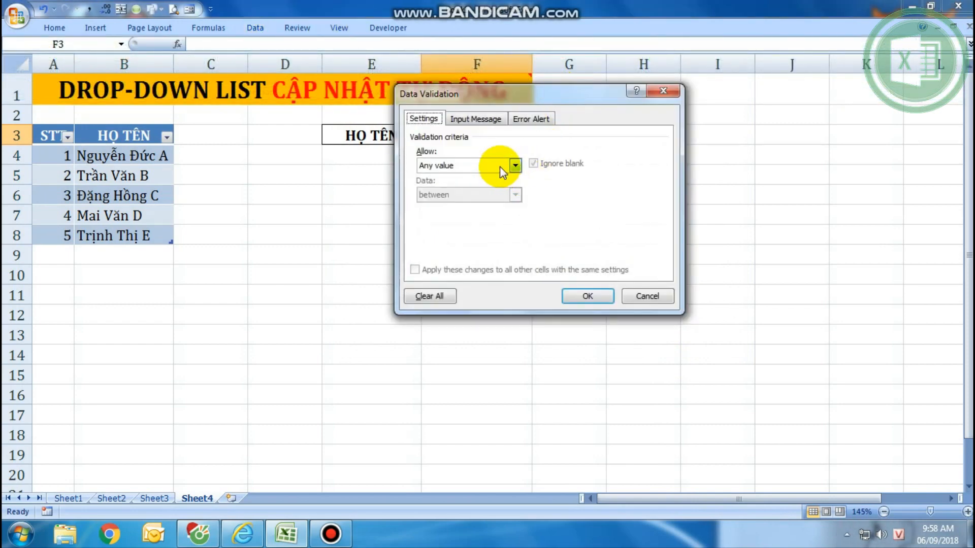
{"action": "left_click", "coordinate": [515, 165]}
{"action": "left_click", "coordinate": [474, 207]}
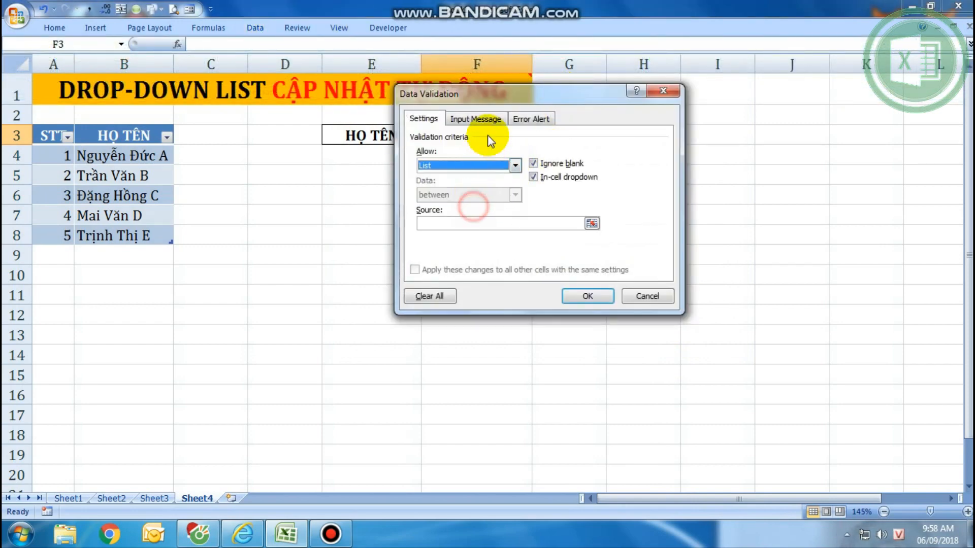
{"action": "left_click_drag", "start_coordinate": [498, 106], "coordinate": [398, 166]}
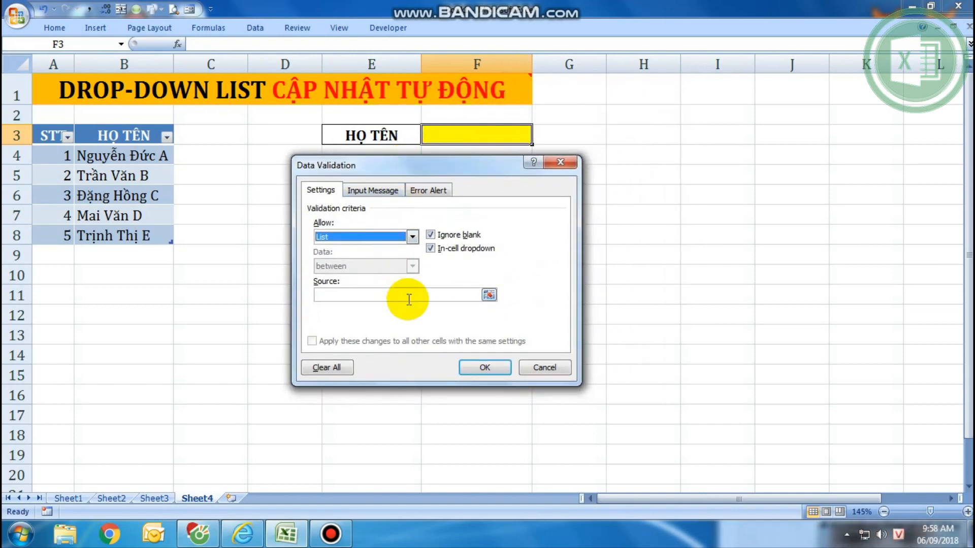
{"action": "left_click", "coordinate": [392, 296]}
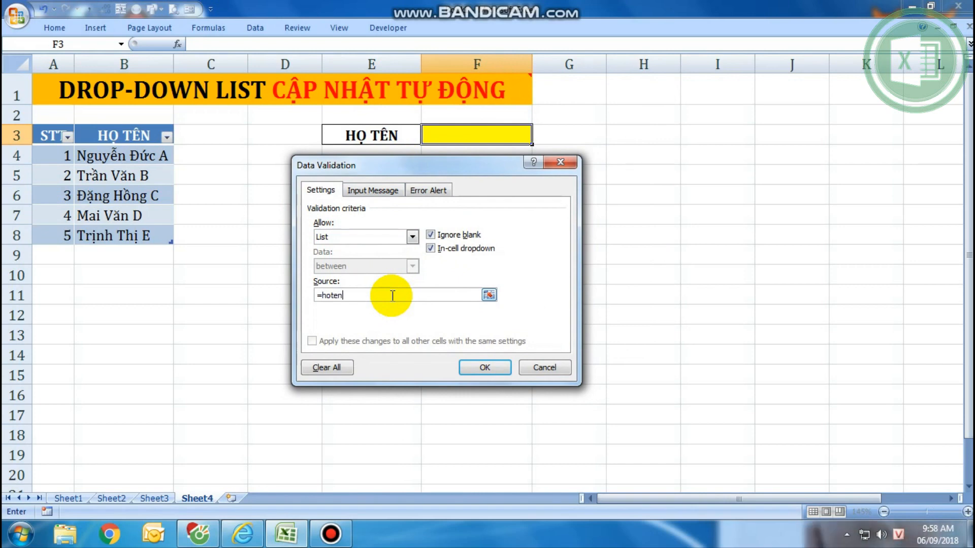
{"action": "left_click", "coordinate": [482, 370]}
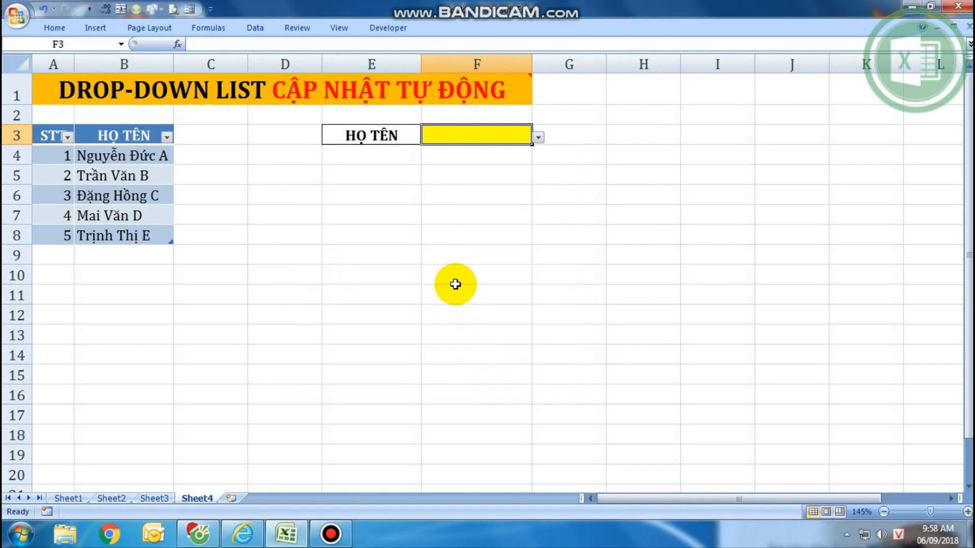
{"action": "left_click", "coordinate": [538, 136]}
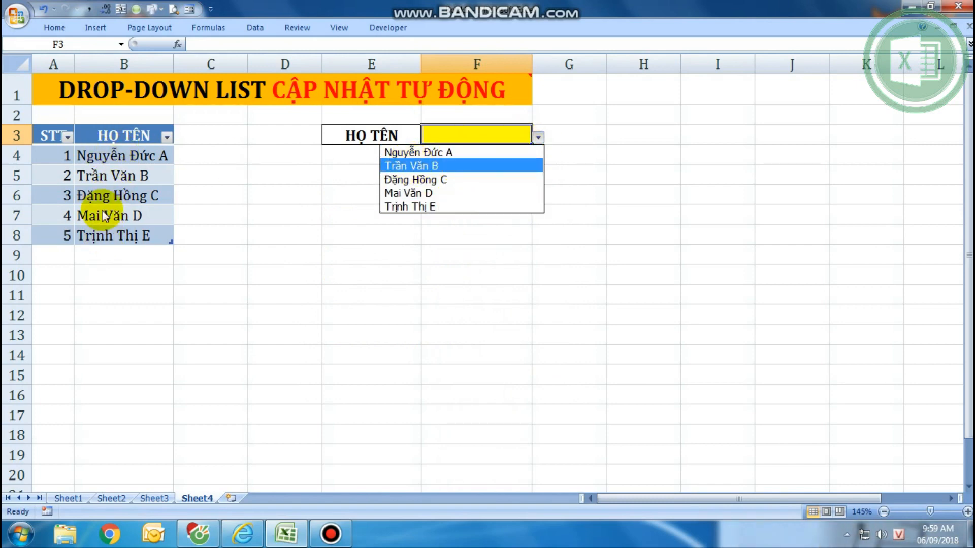
Add a table row in row 9 with STT 6 and HỌ TÊN Thêm 1, and check F3's drop-down choices.
{"action": "left_click", "coordinate": [144, 256]}
{"action": "left_click", "coordinate": [61, 256]}
{"action": "type", "text": "6"}
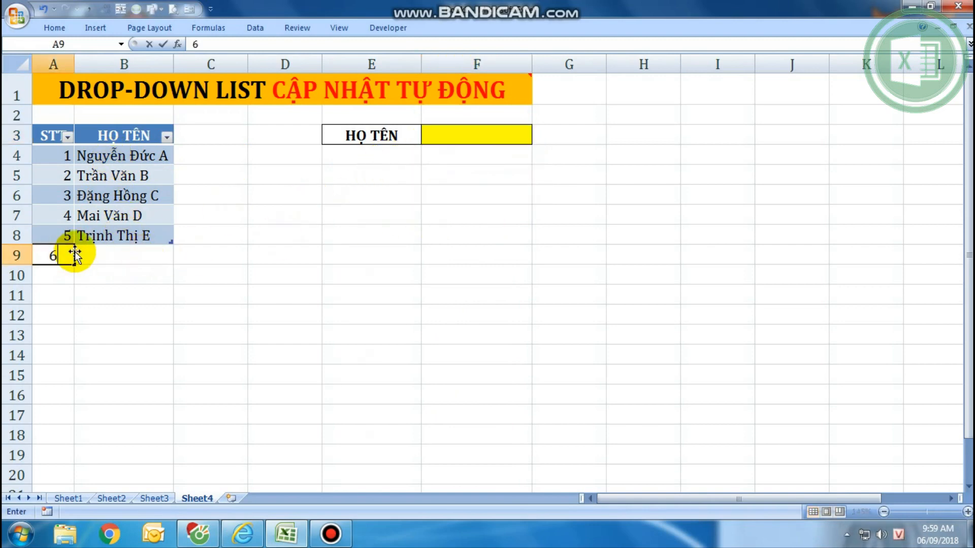
{"action": "key", "text": "Tab"}
{"action": "type", "text": "T"}
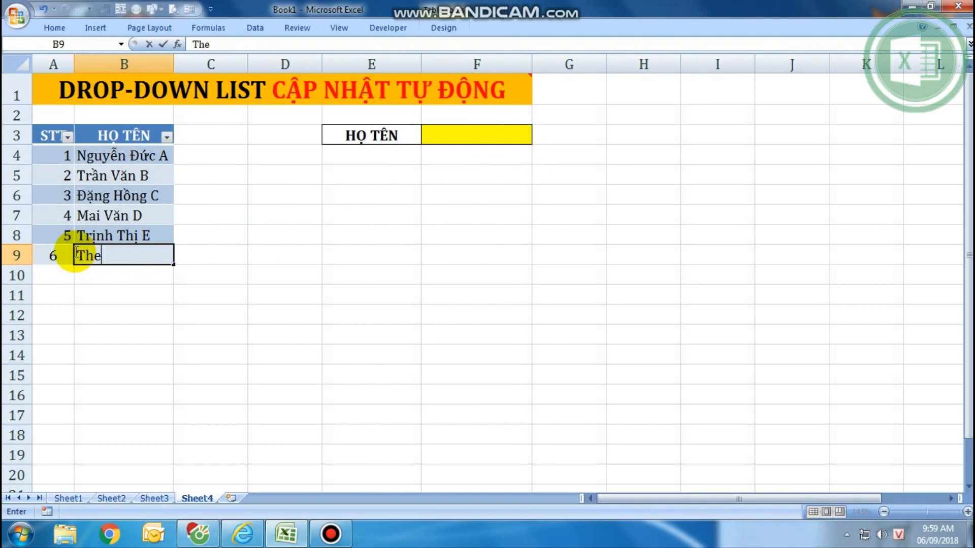
{"action": "type", "text": "heme "}
{"action": "type", "text": "1"}
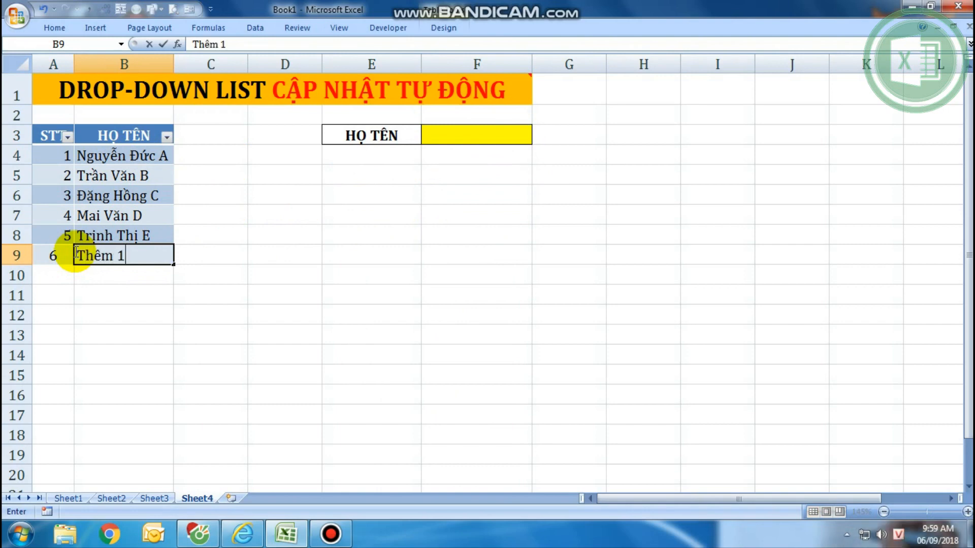
{"action": "key", "text": "Return"}
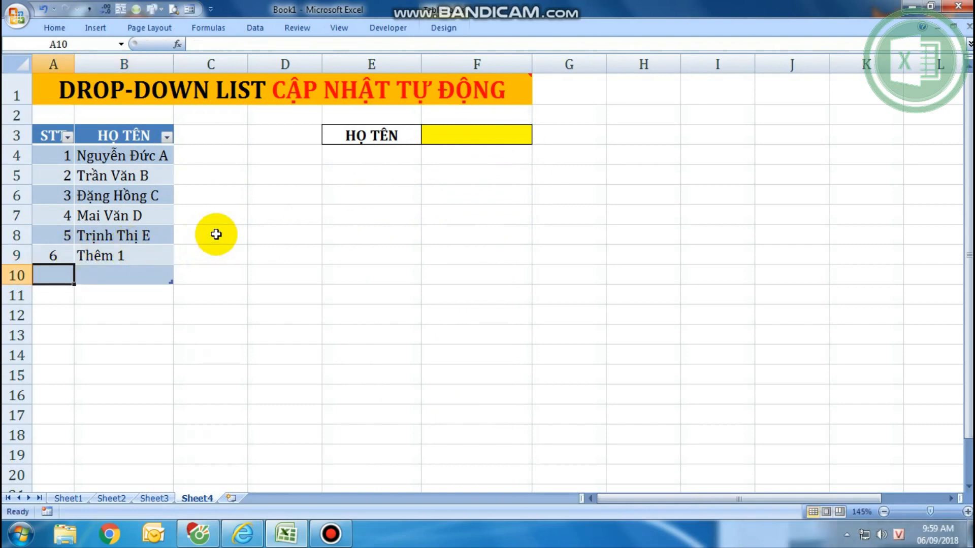
{"action": "left_click", "coordinate": [488, 134]}
{"action": "left_click", "coordinate": [538, 138]}
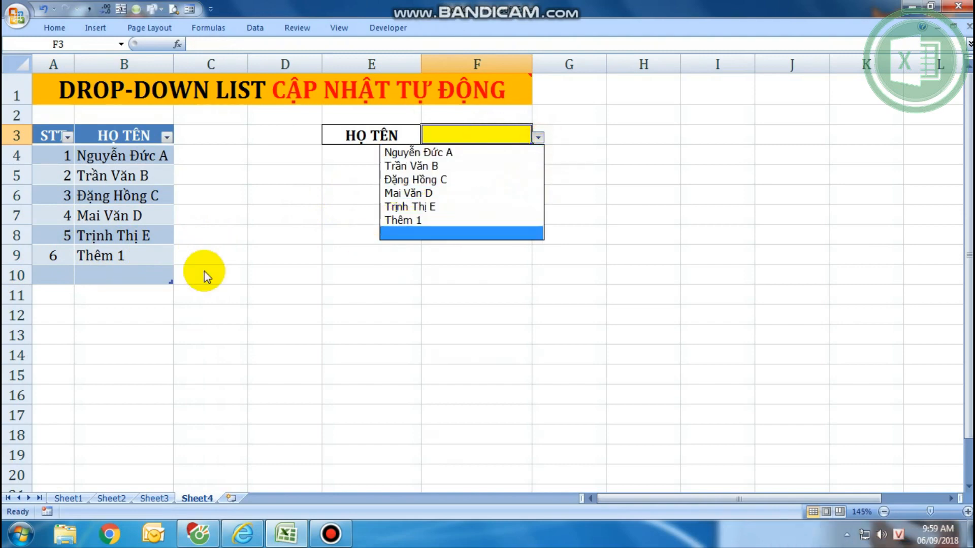
Fill table row 10 with STT 7 and HỌ TÊN Thêm 2, and check the updated drop-down in F3.
{"action": "left_click", "coordinate": [53, 272]}
{"action": "type", "text": "7"}
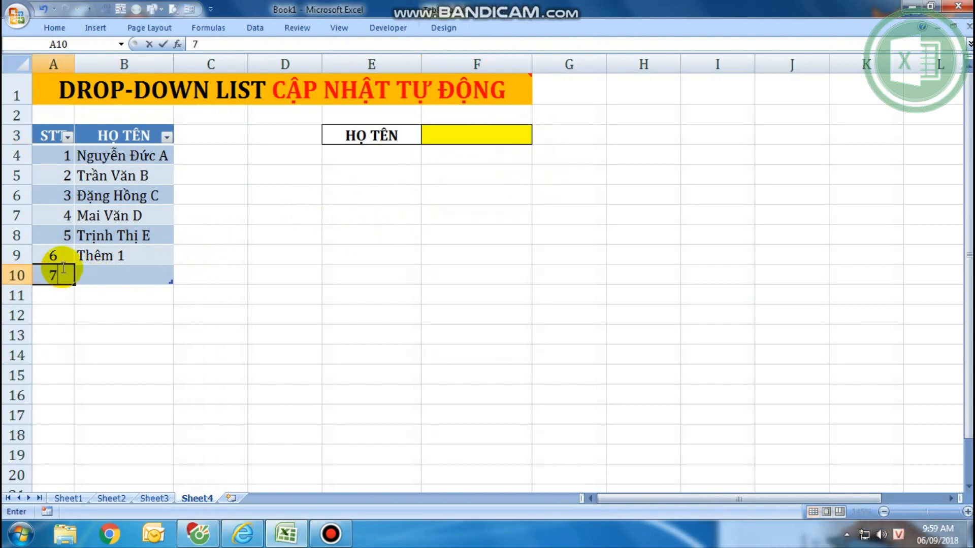
{"action": "key", "text": "Tab"}
{"action": "type", "text": "Them"}
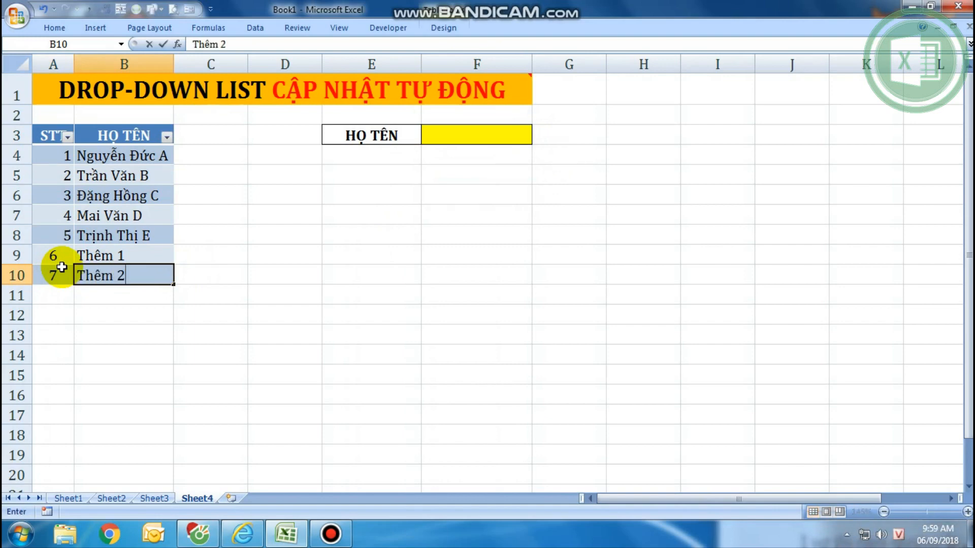
{"action": "key", "text": "Return"}
{"action": "left_click", "coordinate": [462, 133]}
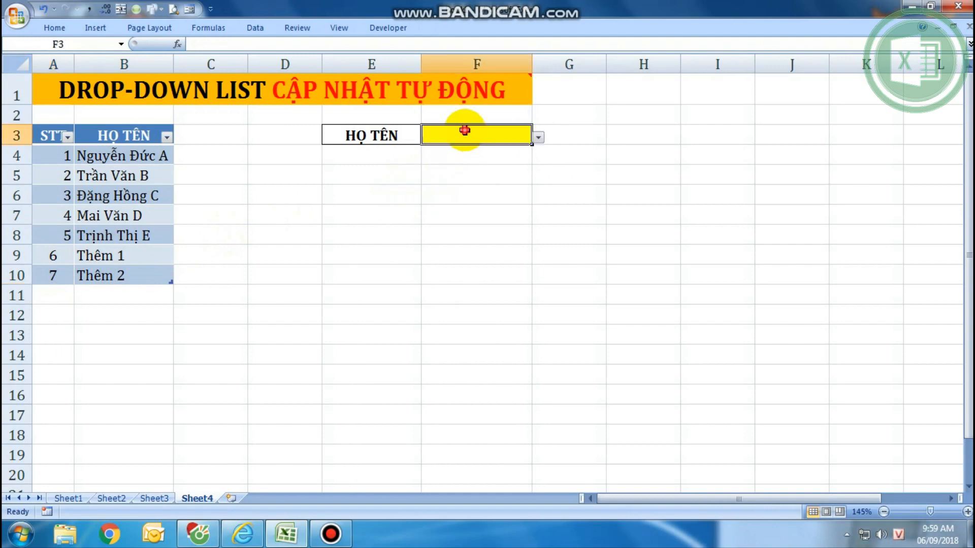
{"action": "left_click", "coordinate": [537, 139]}
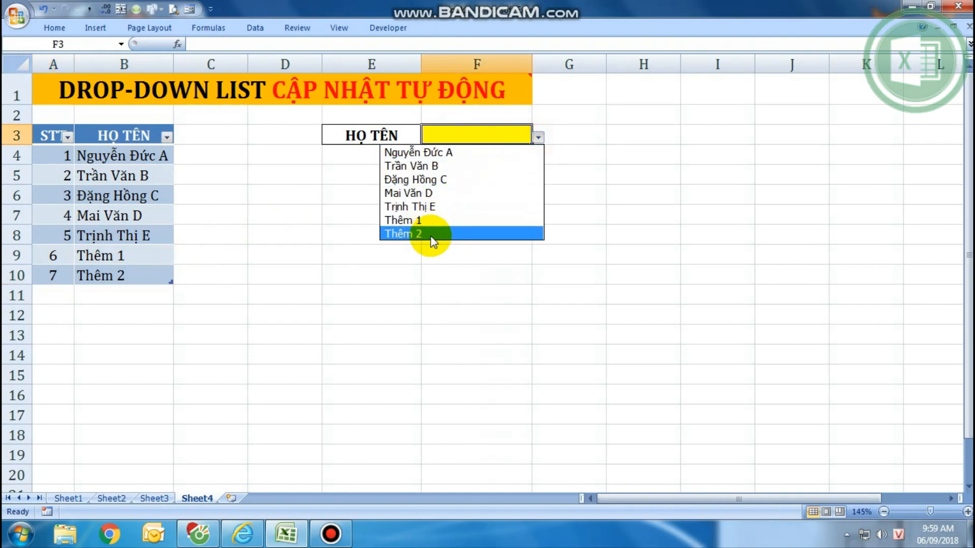
{"action": "left_click", "coordinate": [68, 290]}
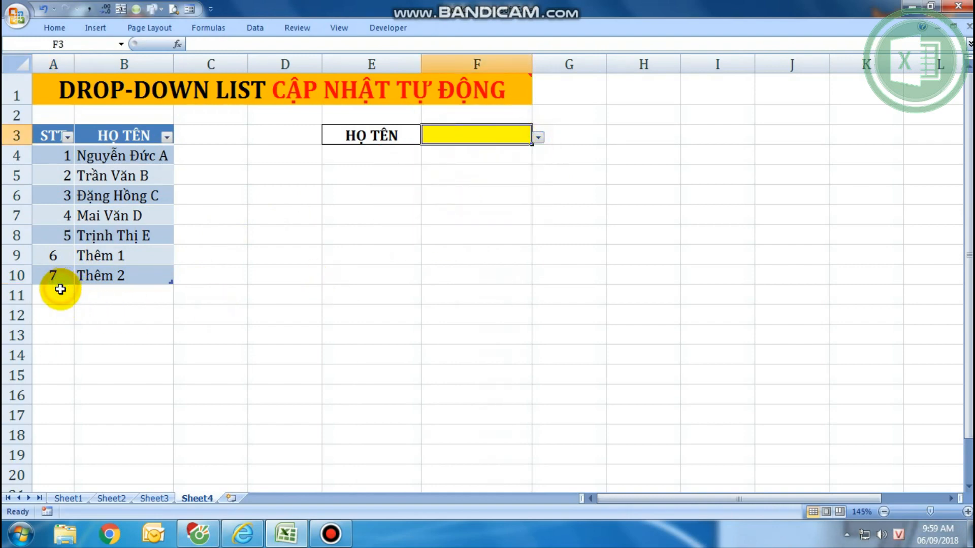
Add table rows 11 and 12 with STT 8 and 9 and HỌ TÊN Thêm 3 and Thêm 4.
{"action": "left_click", "coordinate": [69, 291]}
{"action": "type", "text": "8"}
{"action": "key", "text": "Tab"}
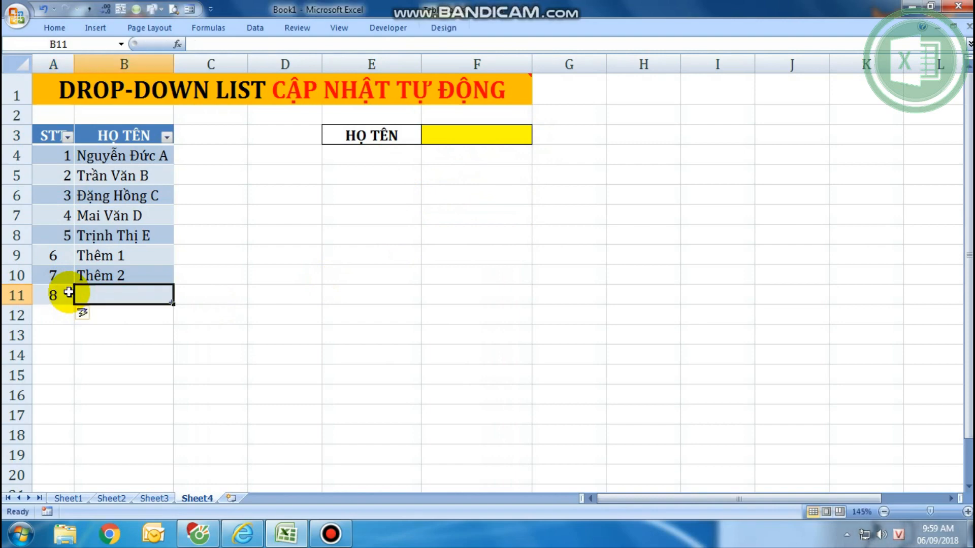
{"action": "type", "text": "Thêm 3"}
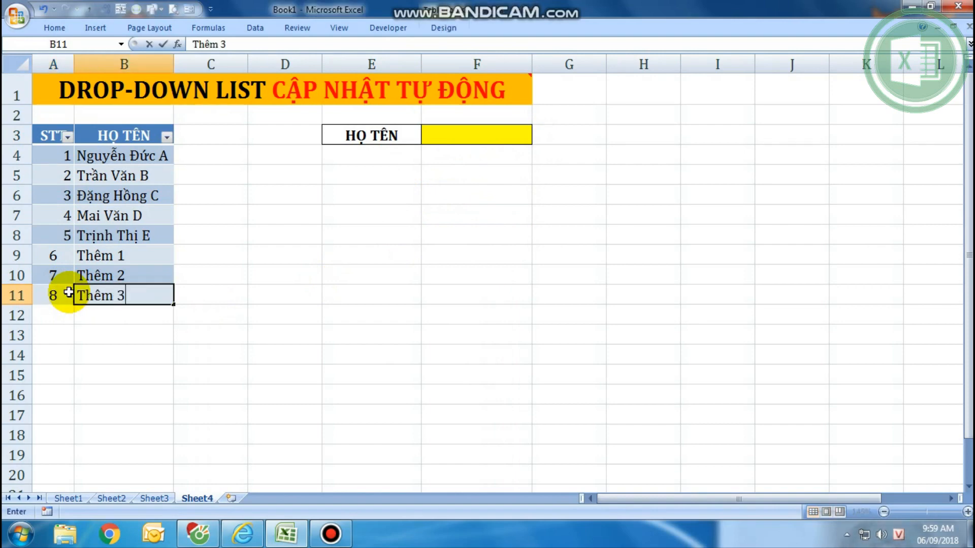
{"action": "key", "text": "Return"}
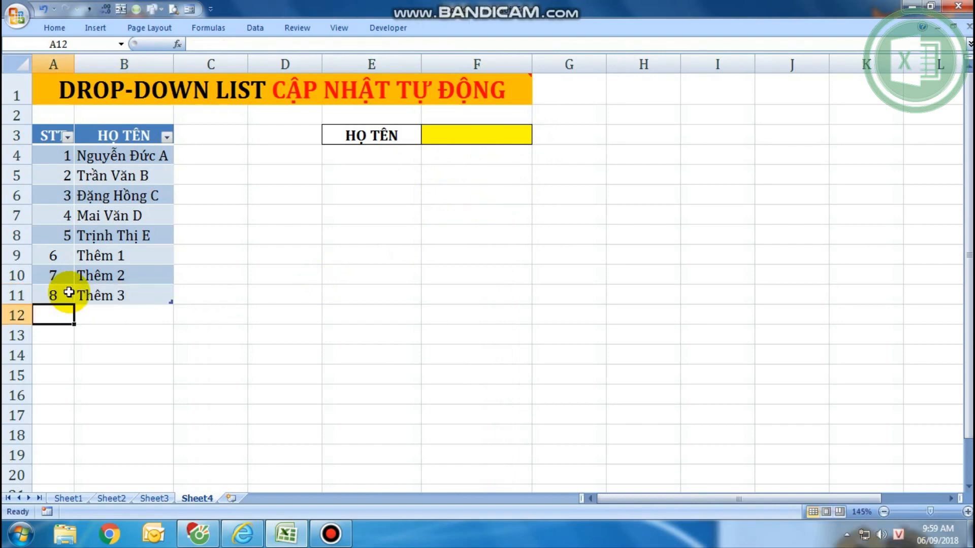
{"action": "type", "text": "9"}
{"action": "key", "text": "Tab"}
{"action": "type", "text": "The"}
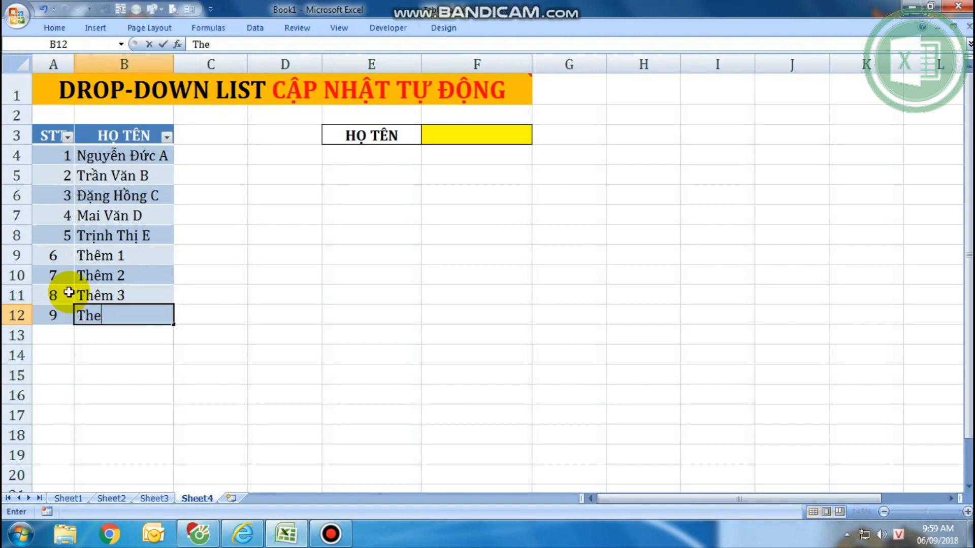
{"action": "key", "text": "Return"}
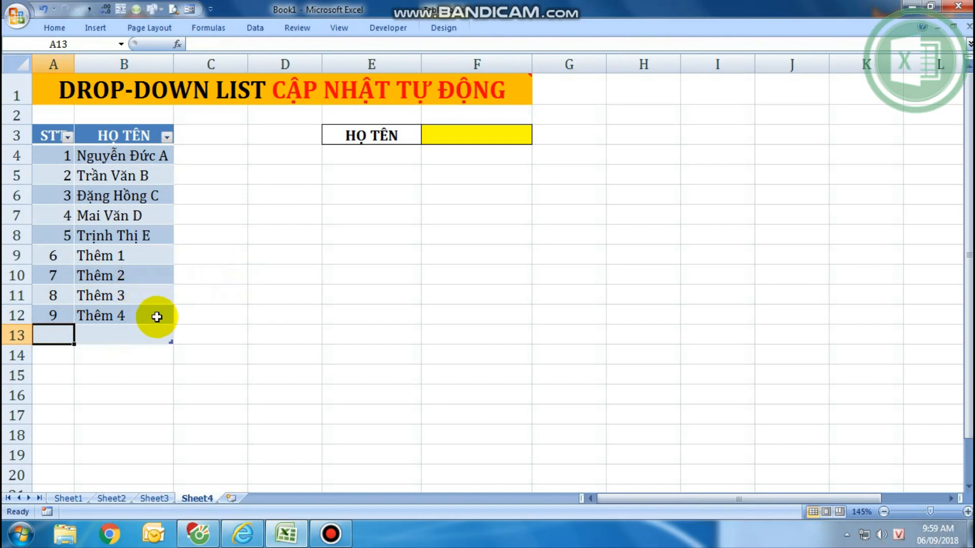
Check F3's drop-down choices for the two names added in B11:B12.
{"action": "left_click_drag", "start_coordinate": [124, 293], "coordinate": [127, 315]}
{"action": "left_click", "coordinate": [476, 137]}
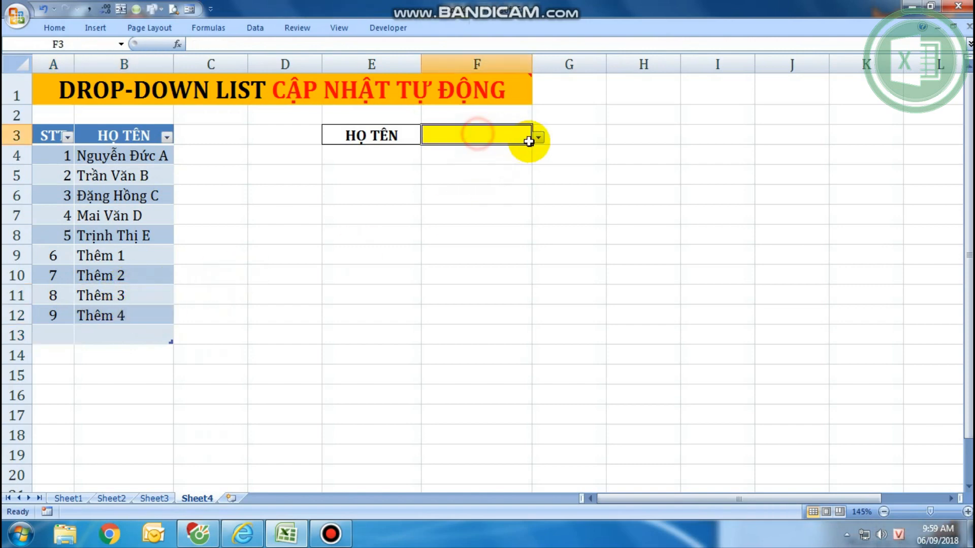
{"action": "left_click", "coordinate": [537, 137]}
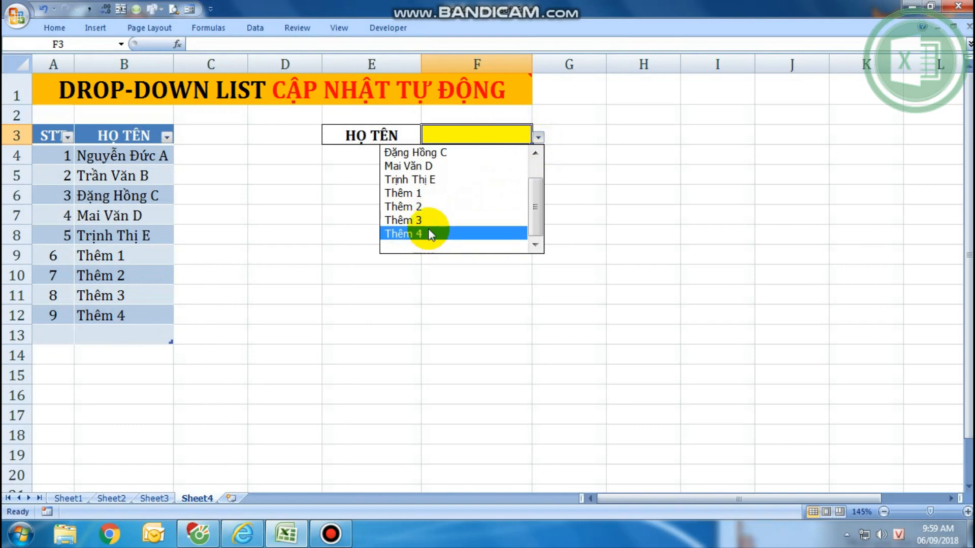
{"action": "left_click", "coordinate": [258, 320]}
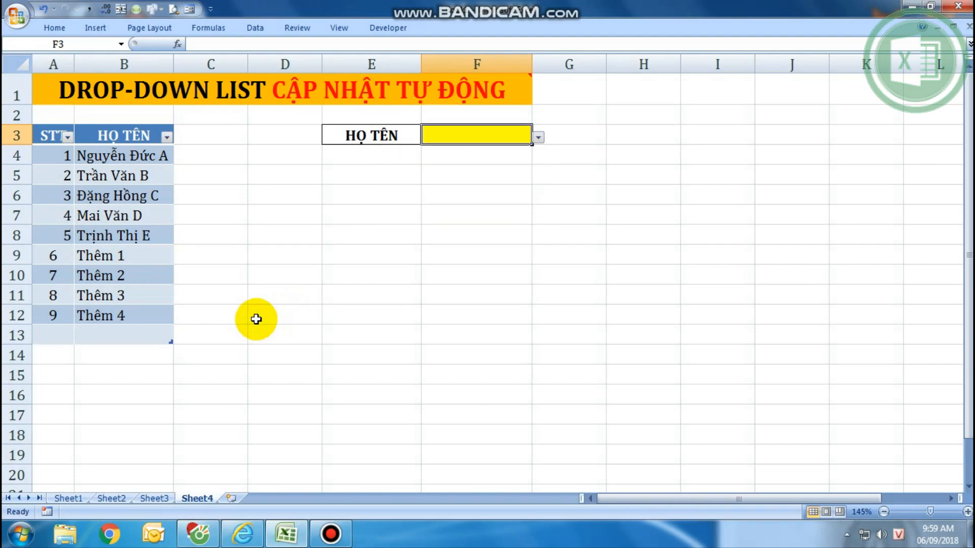
Enter the note "Xóa thêm 1, thêm 2 nhé" in cell C9 beside the table.
{"action": "left_click", "coordinate": [212, 257]}
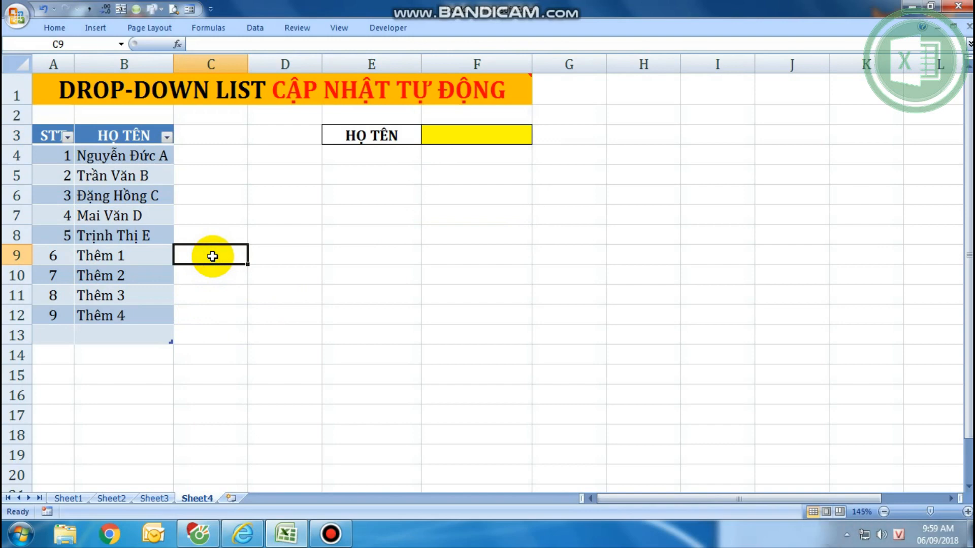
{"action": "type", "text": "Xóa thêm"}
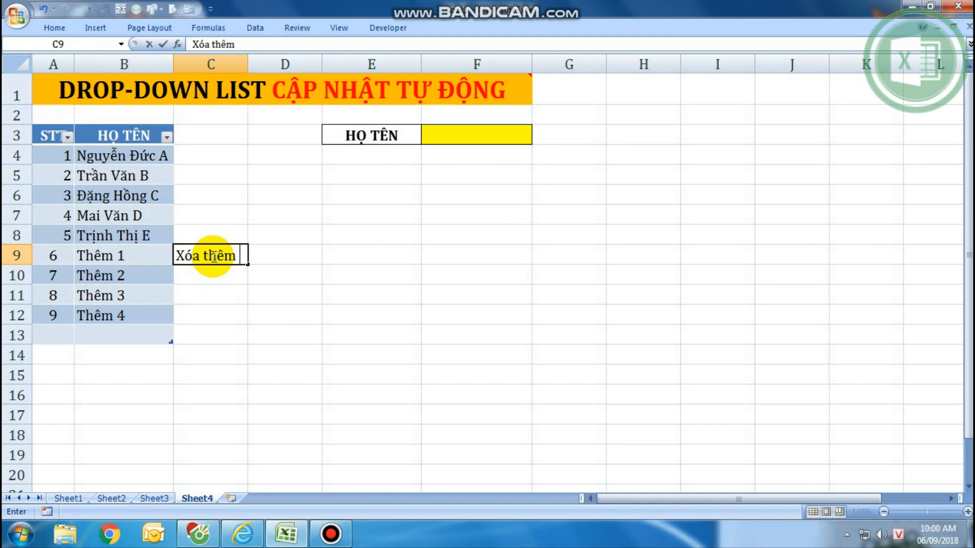
{"action": "type", "text": " 1, th"}
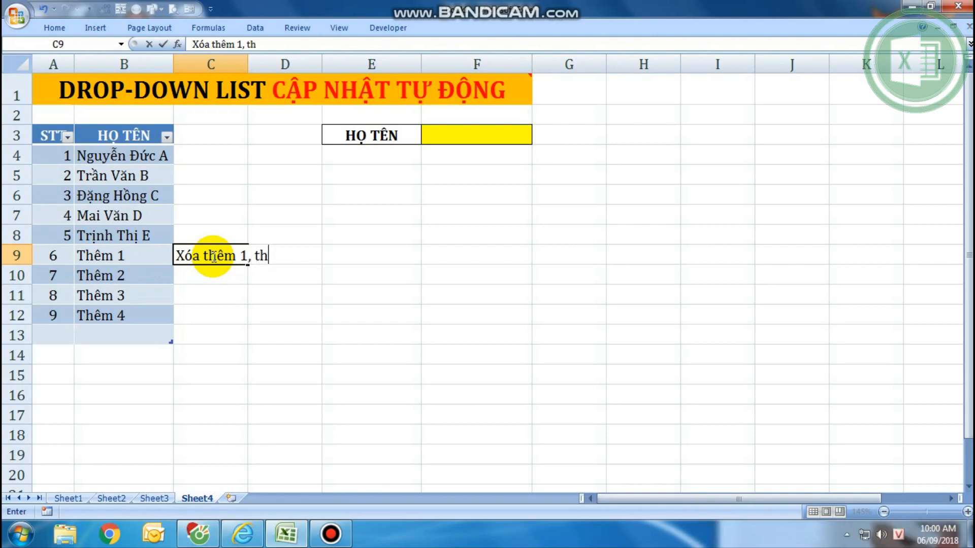
{"action": "type", "text": "êm 2 nhé"}
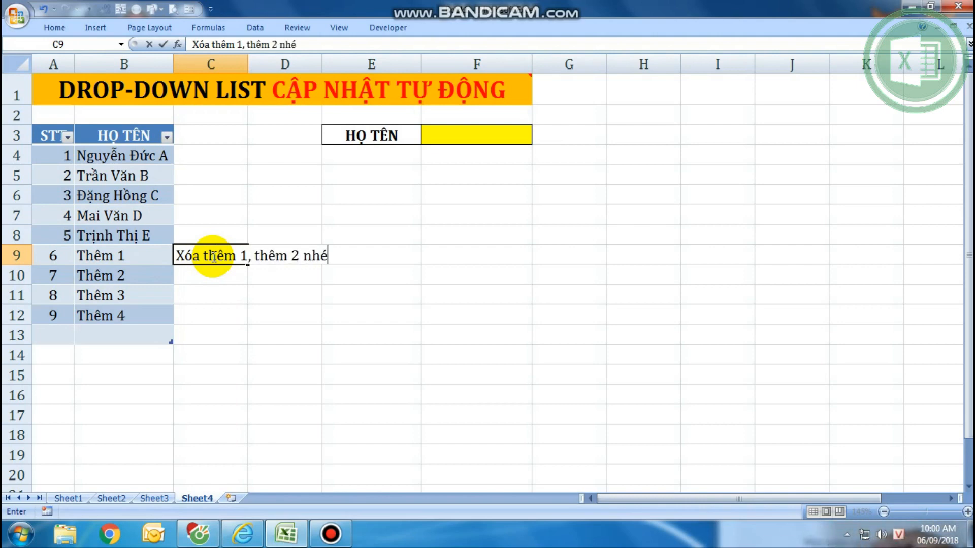
{"action": "key", "text": "Return"}
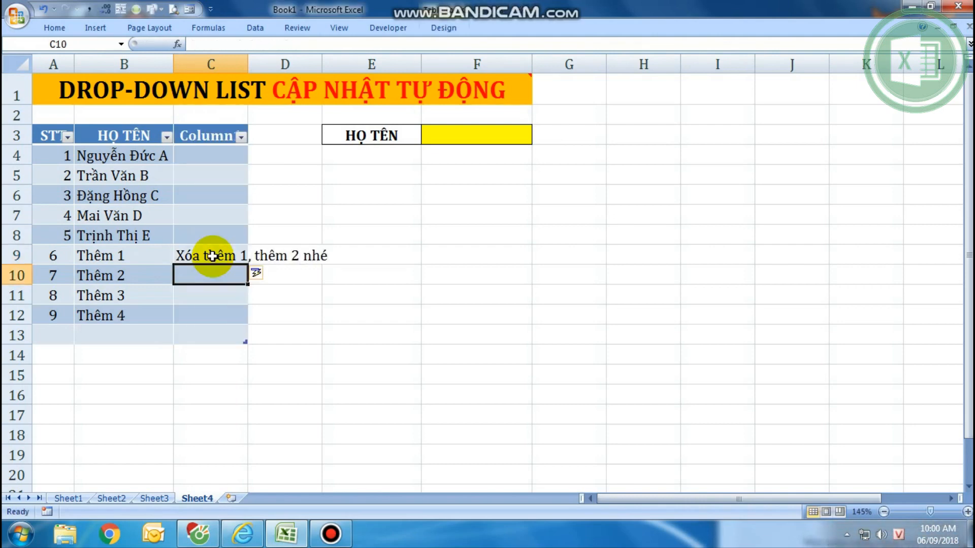
Delete sheet rows 9 and 10 containing Thêm 1 and Thêm 2, and check the choices in F3's drop-down.
{"action": "key", "text": "Up"}
{"action": "key", "text": "shift+Down"}
{"action": "key", "text": "shift+Left"}
{"action": "key", "text": "shift+Left"}
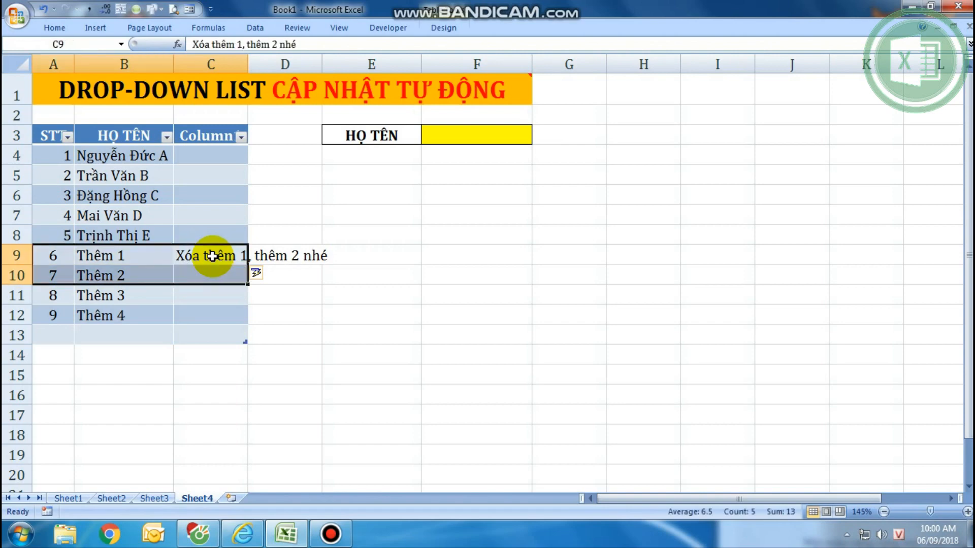
{"action": "key", "text": "shift+space"}
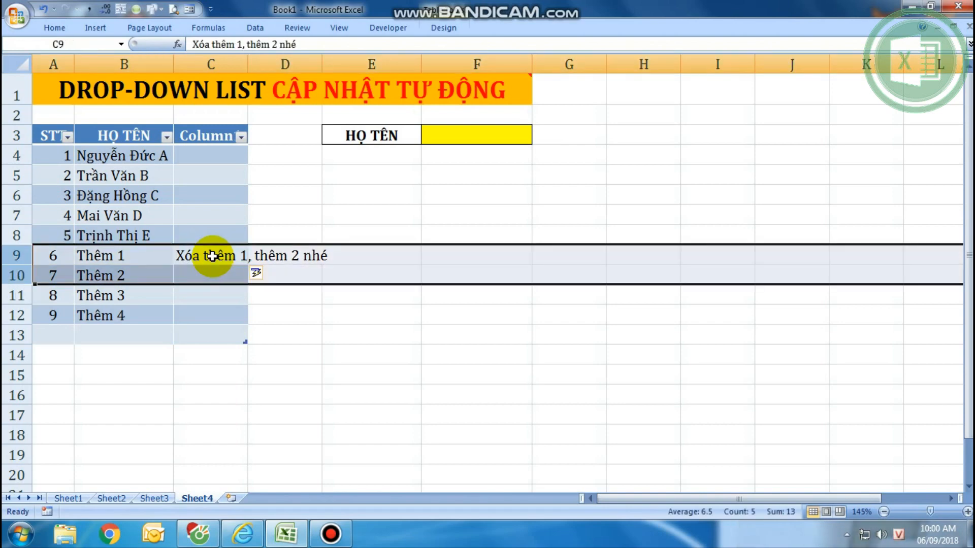
{"action": "key", "text": "ctrl+minus"}
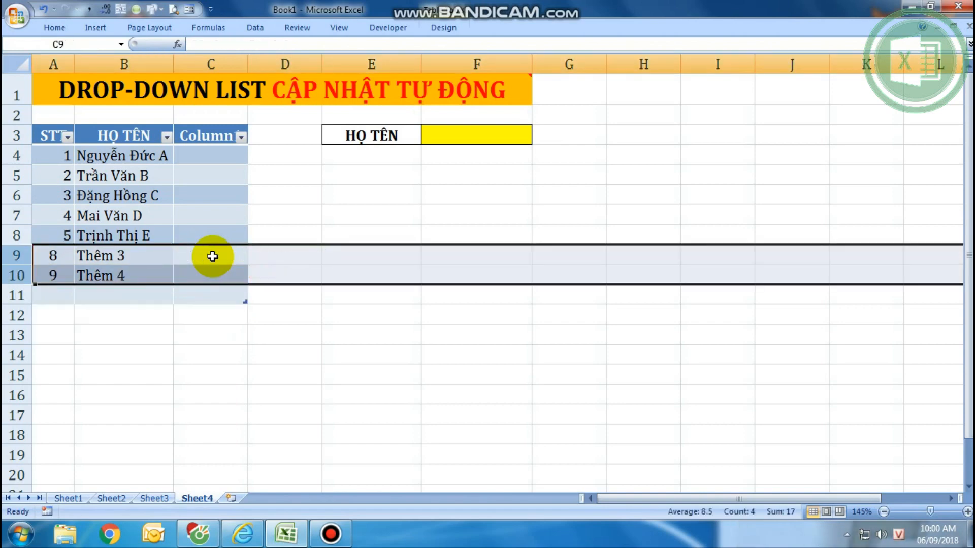
{"action": "left_click", "coordinate": [227, 341]}
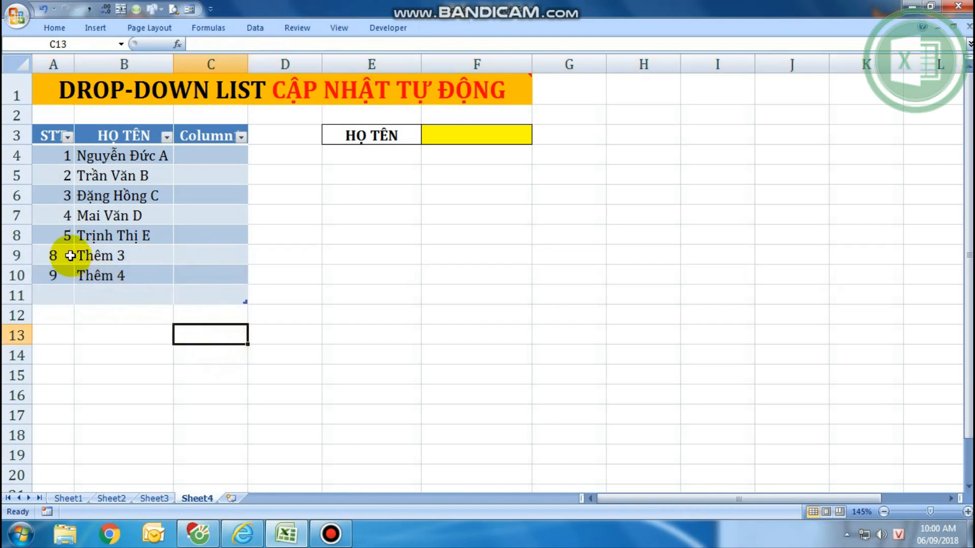
{"action": "left_click", "coordinate": [453, 137]}
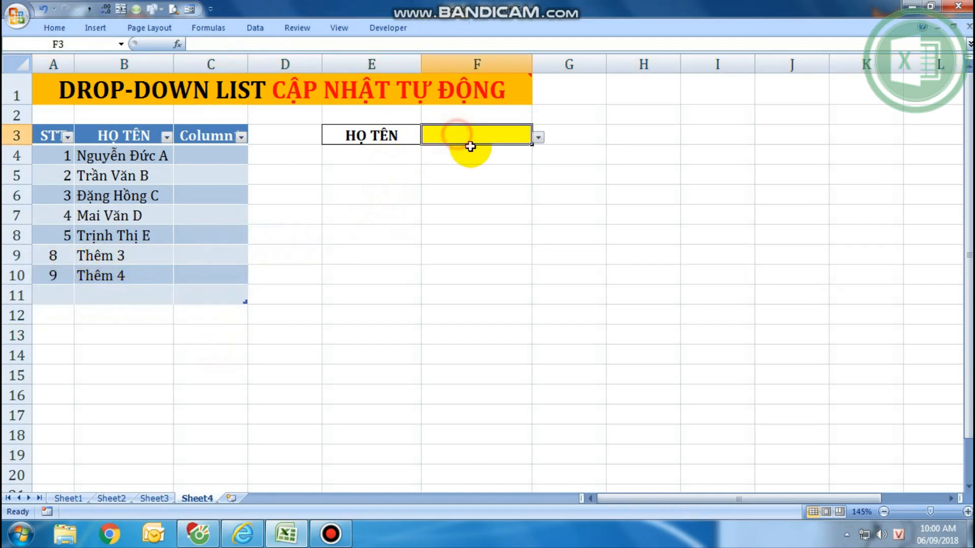
{"action": "left_click", "coordinate": [539, 138]}
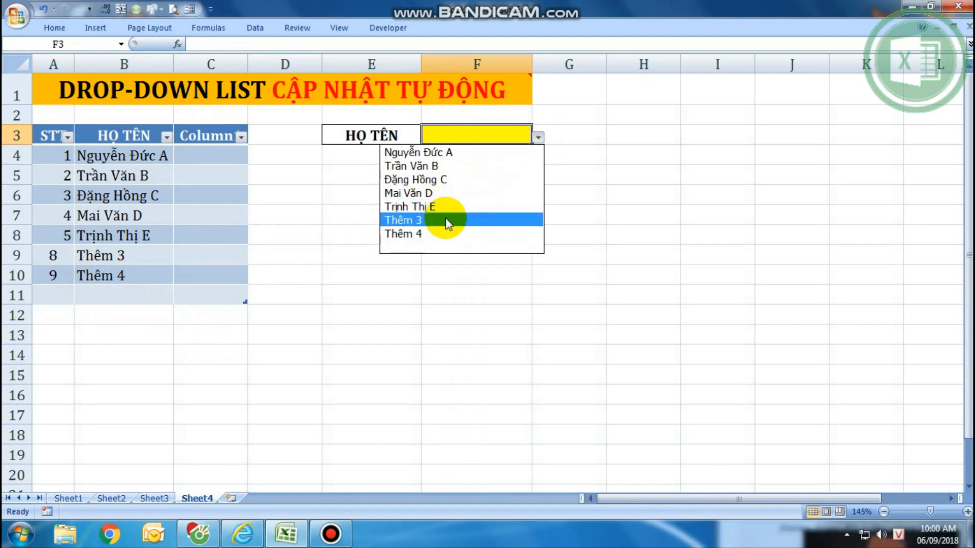
{"action": "left_click", "coordinate": [57, 301]}
Renumber the STT values of Thêm 3 and Thêm 4 in A9:A10 as 6 and 7.
{"action": "left_click", "coordinate": [56, 253]}
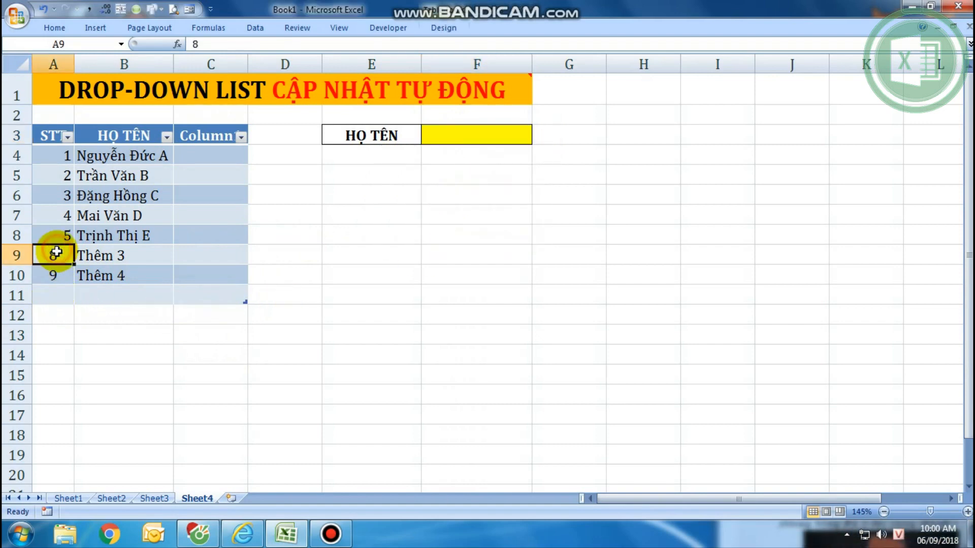
{"action": "type", "text": "6"}
{"action": "key", "text": "Return"}
{"action": "type", "text": "7"}
{"action": "key", "text": "Return"}
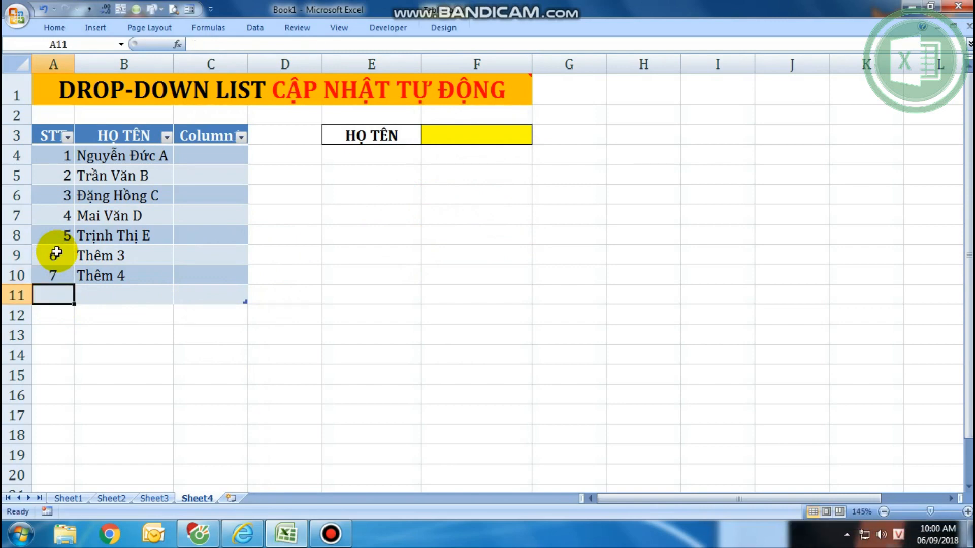
Fill table row 11 with STT 8 and HỌ TÊN Thêm lại 1, and check F3's drop-down choices.
{"action": "type", "text": "8"}
{"action": "key", "text": "Tab"}
{"action": "type", "text": "Th"}
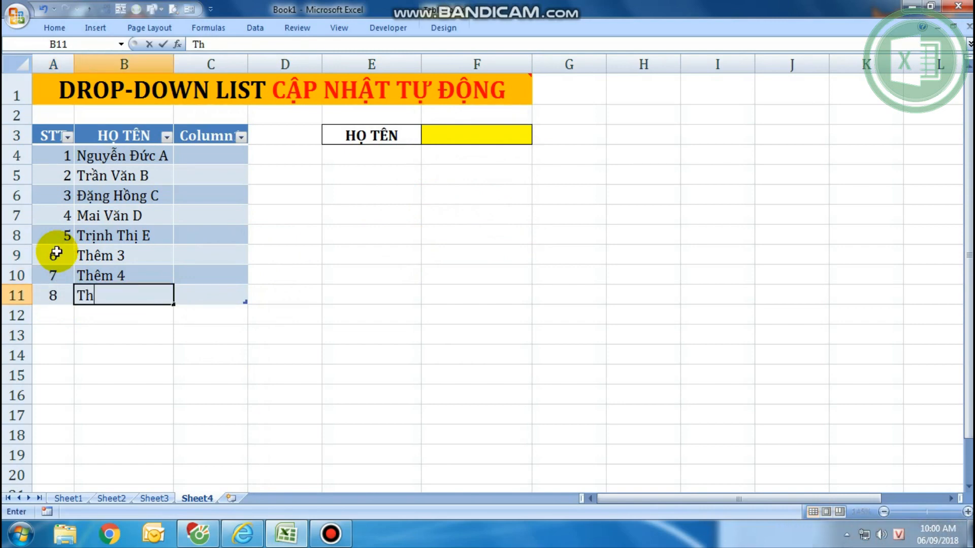
{"action": "type", "text": "eme l"}
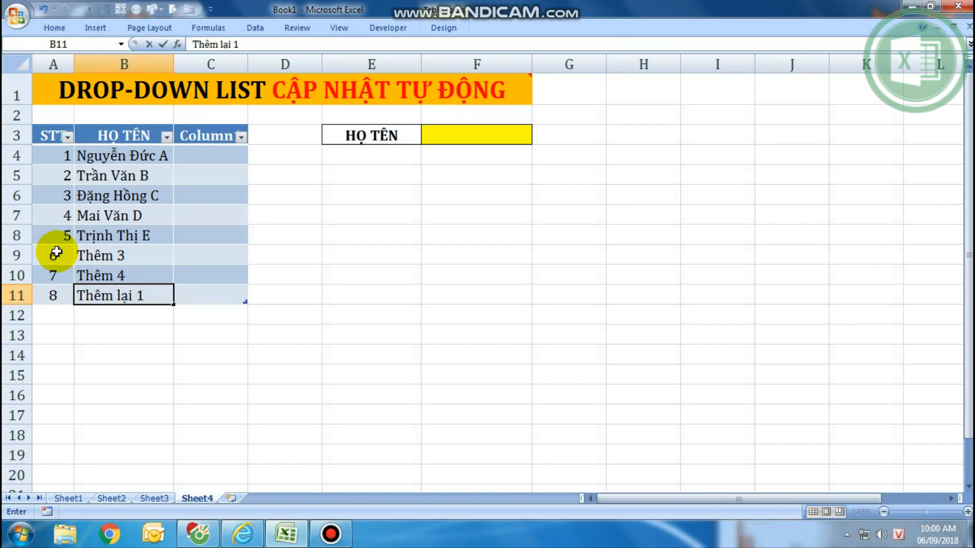
{"action": "key", "text": "Return"}
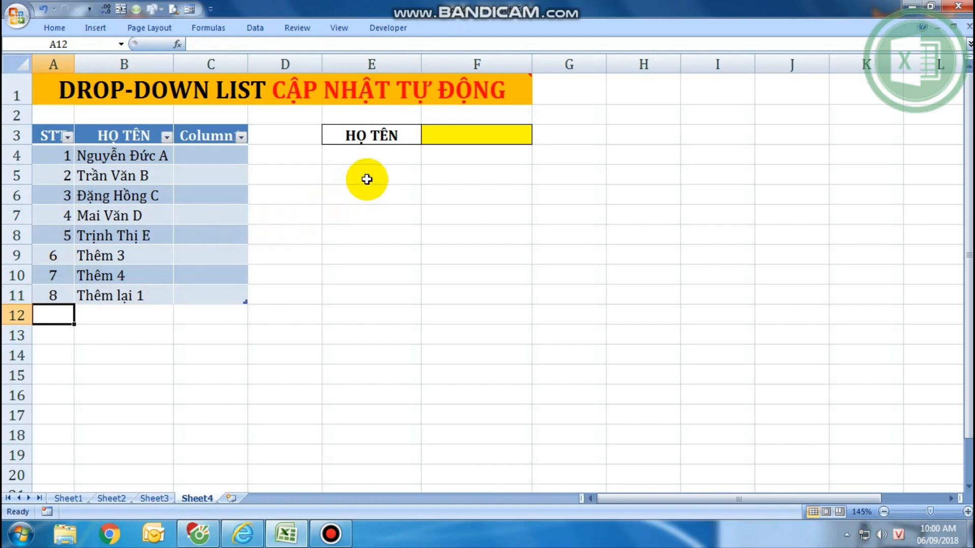
{"action": "left_click", "coordinate": [449, 139]}
{"action": "left_click", "coordinate": [538, 137]}
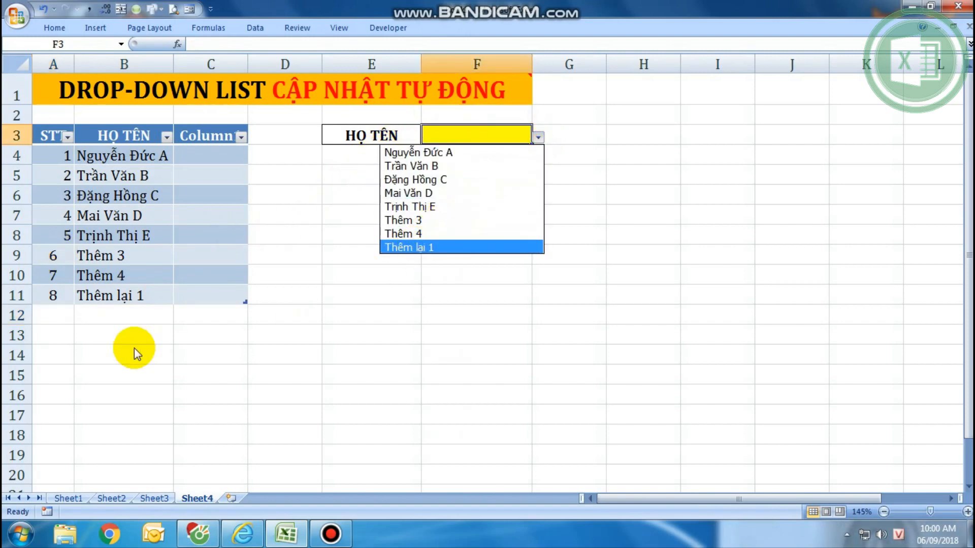
{"action": "left_click", "coordinate": [60, 314]}
Add table rows 12 and 13 with STT 9 and 10 and HỌ TÊN Thêm lại 2 and Thêm lai 3.
{"action": "left_click", "coordinate": [60, 314]}
{"action": "type", "text": "9"}
{"action": "key", "text": "Tab"}
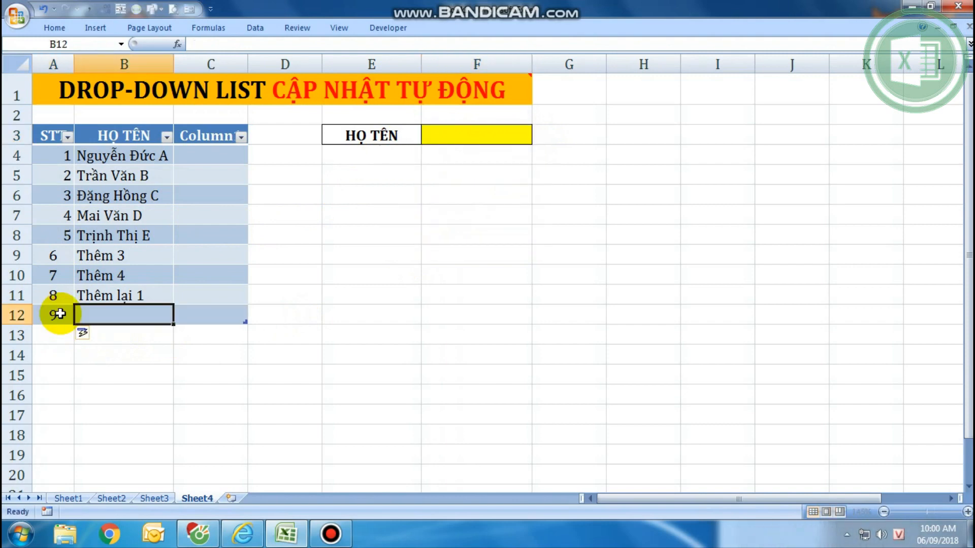
{"action": "type", "text": "Them lai"}
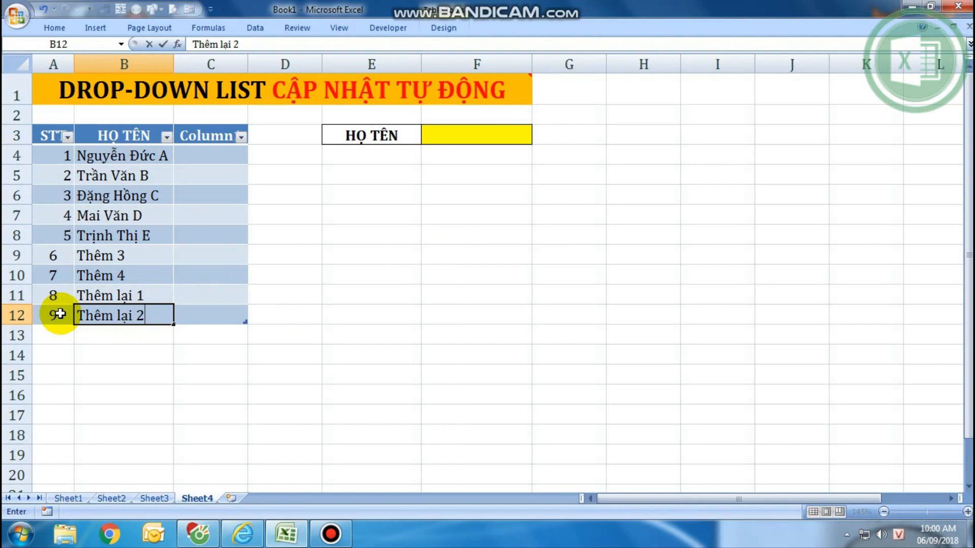
{"action": "type", "text": " 2"}
{"action": "key", "text": "Return"}
{"action": "key", "text": "Tab"}
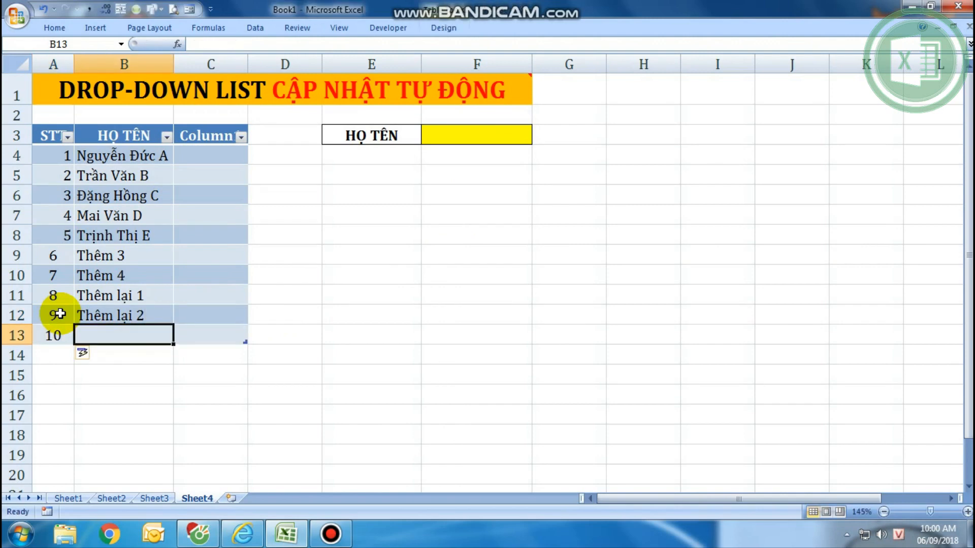
{"action": "type", "text": "Thêm"}
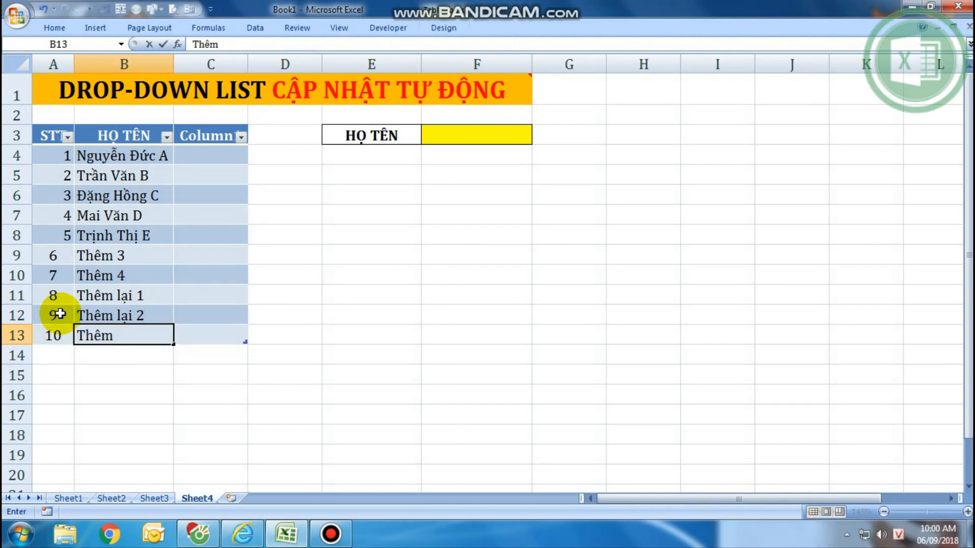
{"action": "type", "text": " lai "}
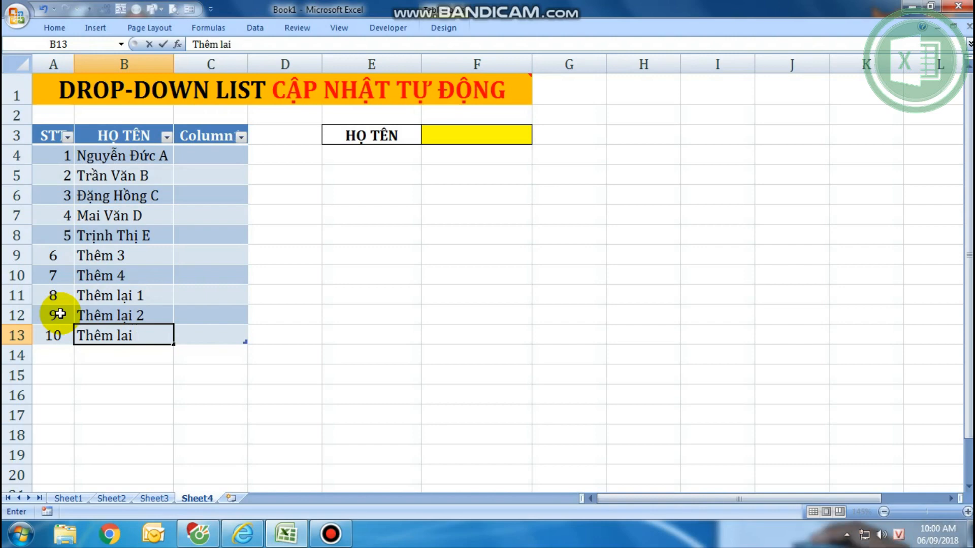
{"action": "type", "text": "3"}
{"action": "key", "text": "Return"}
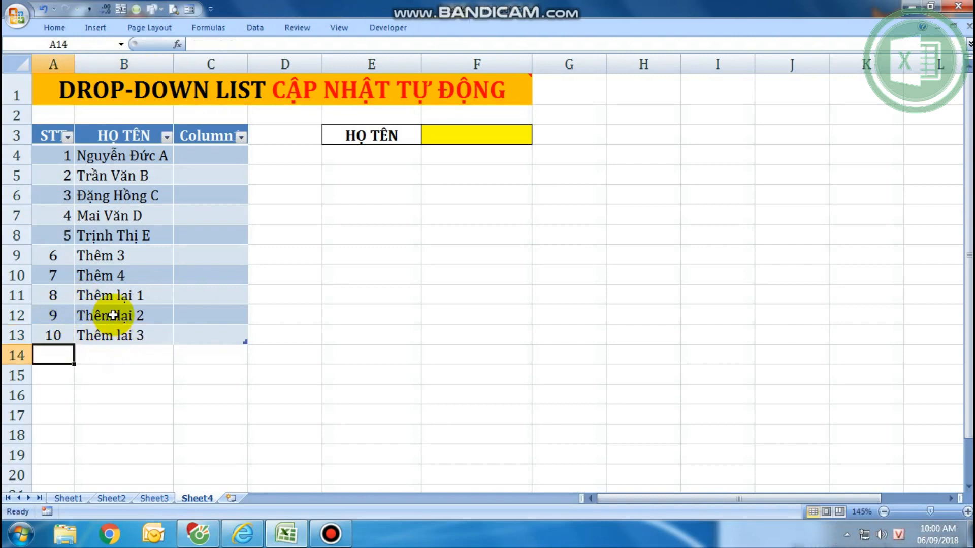
Look through F3's drop-down to its last entries for the names added in B12:B13.
{"action": "left_click_drag", "start_coordinate": [95, 314], "coordinate": [97, 334]}
{"action": "left_click", "coordinate": [464, 136]}
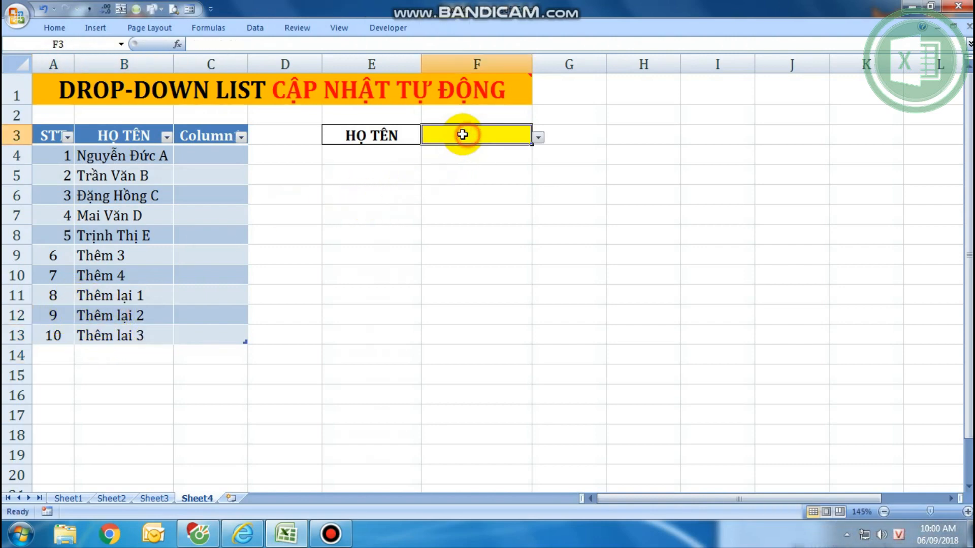
{"action": "left_click", "coordinate": [538, 138]}
{"action": "left_click_drag", "start_coordinate": [537, 196], "coordinate": [538, 239]}
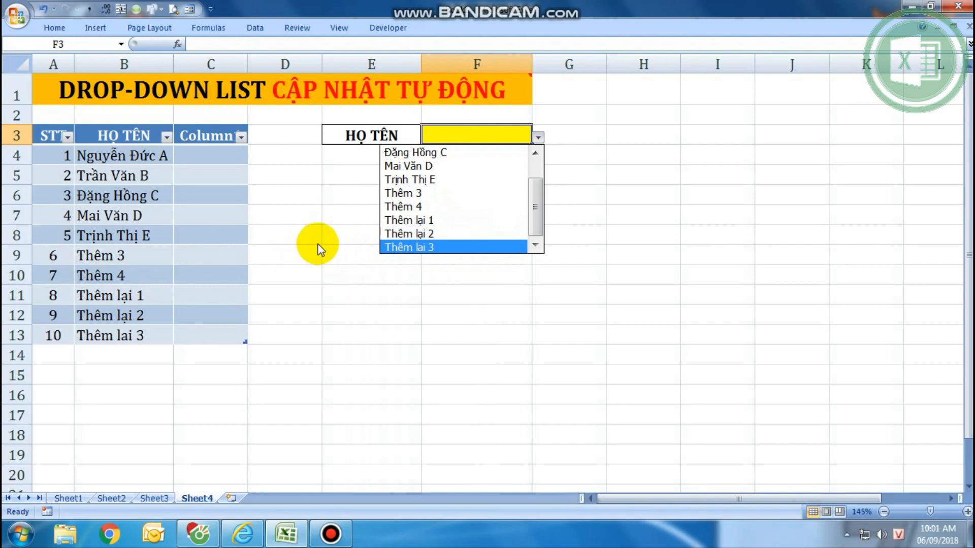
{"action": "left_click", "coordinate": [344, 233]}
Enter the bold closing text "CHÚC CÁC BẠN THỰC HiỆN THÀNH CÔNG!" in E8, and show the comment on title cell A1.
{"action": "left_click", "coordinate": [344, 234]}
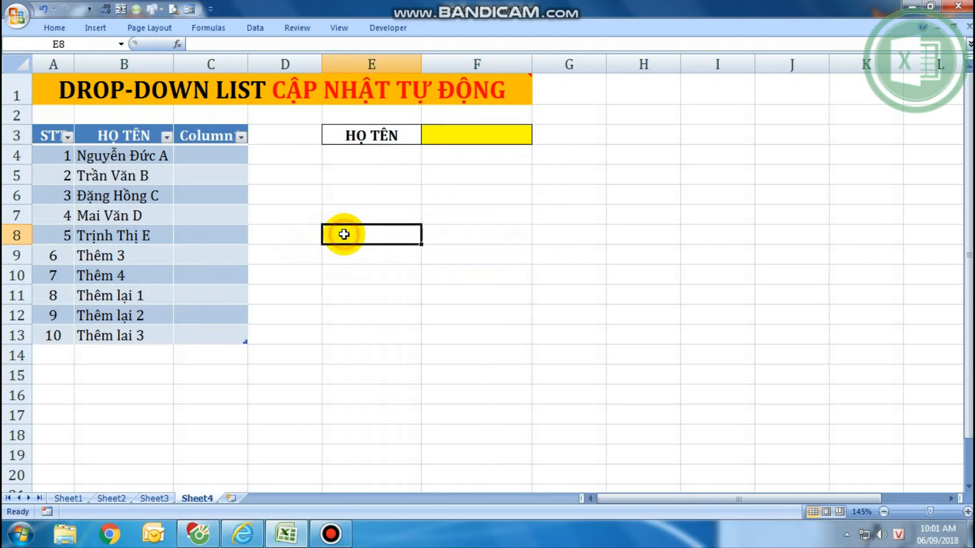
{"action": "type", "text": "CHÚC"}
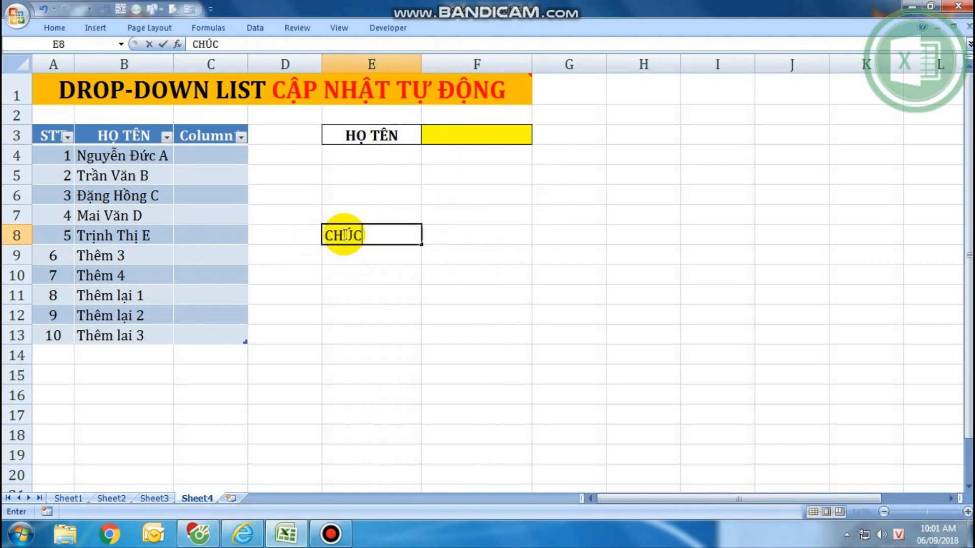
{"action": "type", "text": " CAC BẠN THU"}
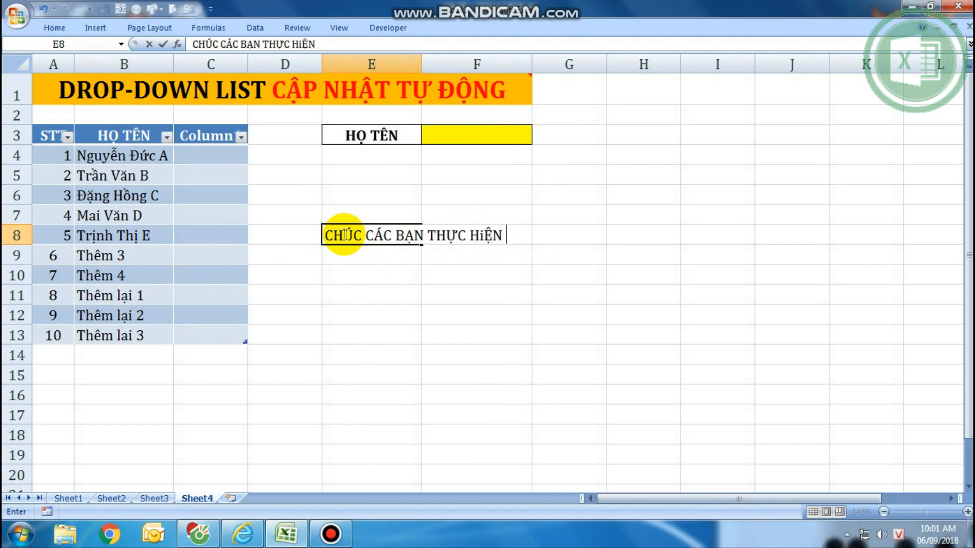
{"action": "type", "text": "THANH"}
{"action": "type", "text": " COONG!"}
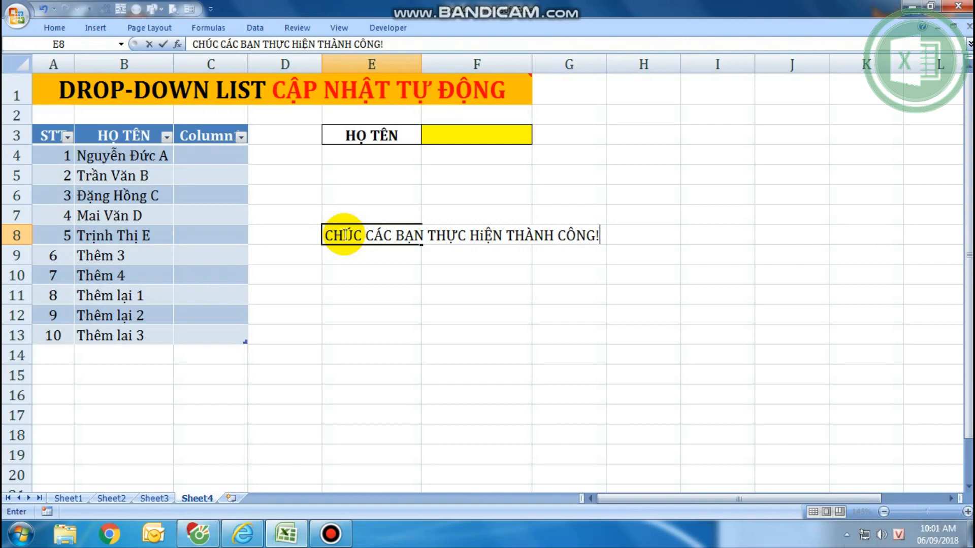
{"action": "key", "text": "ctrl+Return"}
{"action": "key", "text": "ctrl+b"}
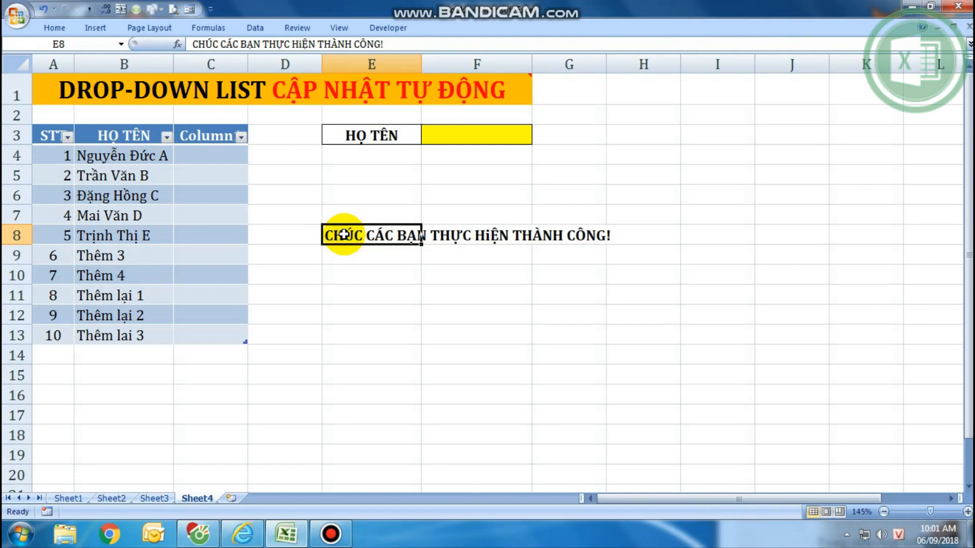
{"action": "left_click", "coordinate": [297, 92]}
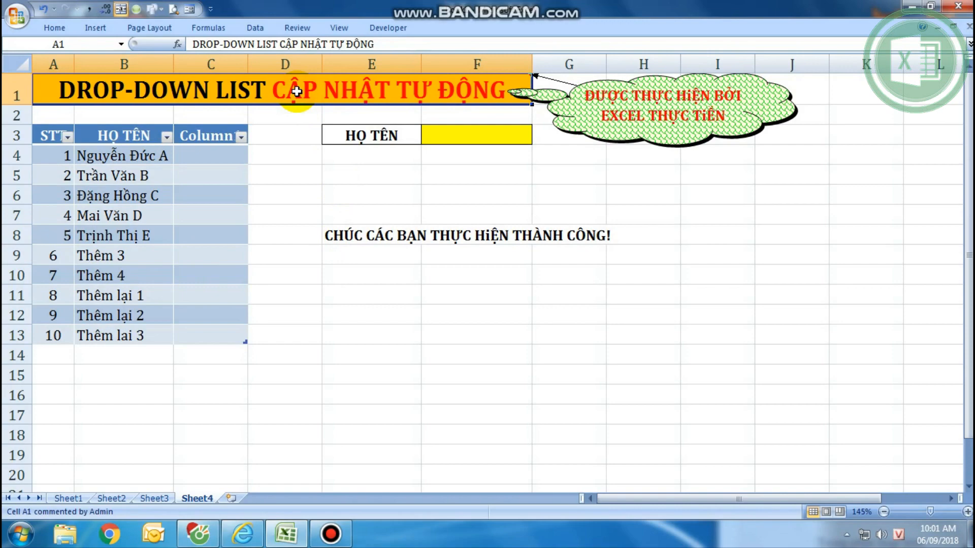